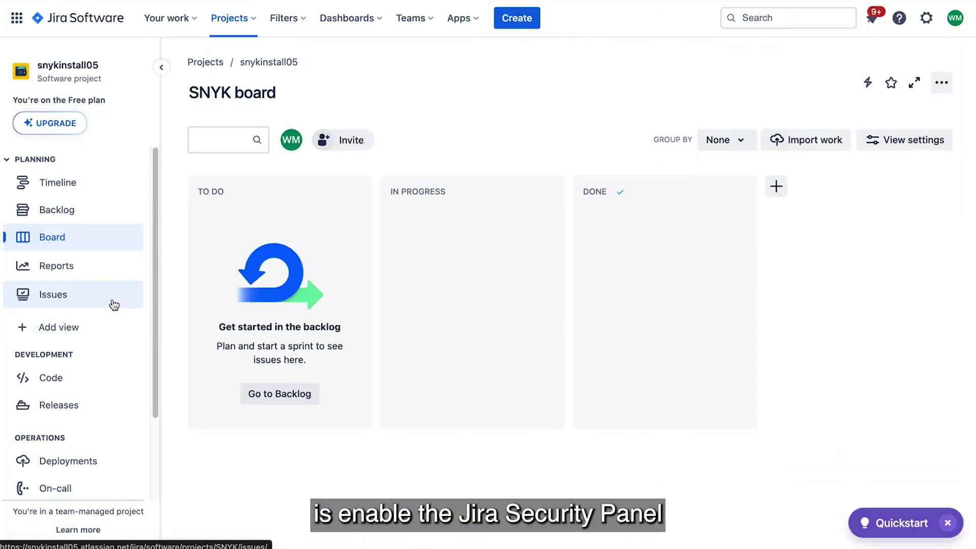
Switch on the Security feature in snykinstall05's project features and return to the board
scroll(113, 305, "down", 3)
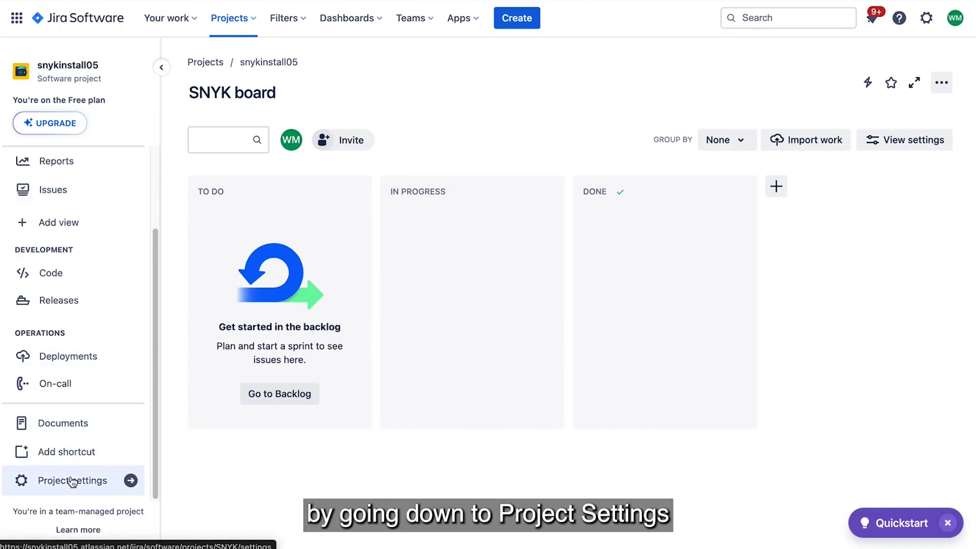
left_click(70, 485)
left_click(44, 341)
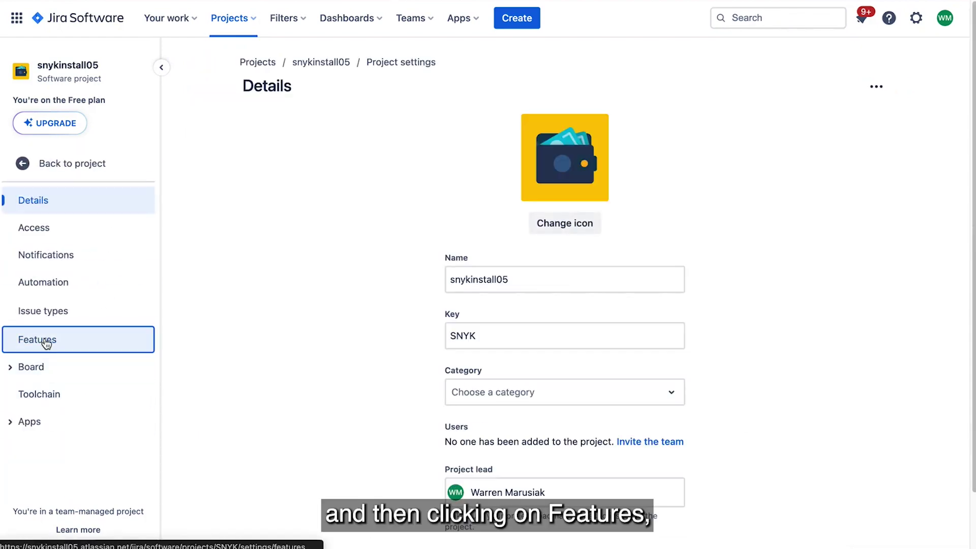
scroll(536, 262, "down", 10)
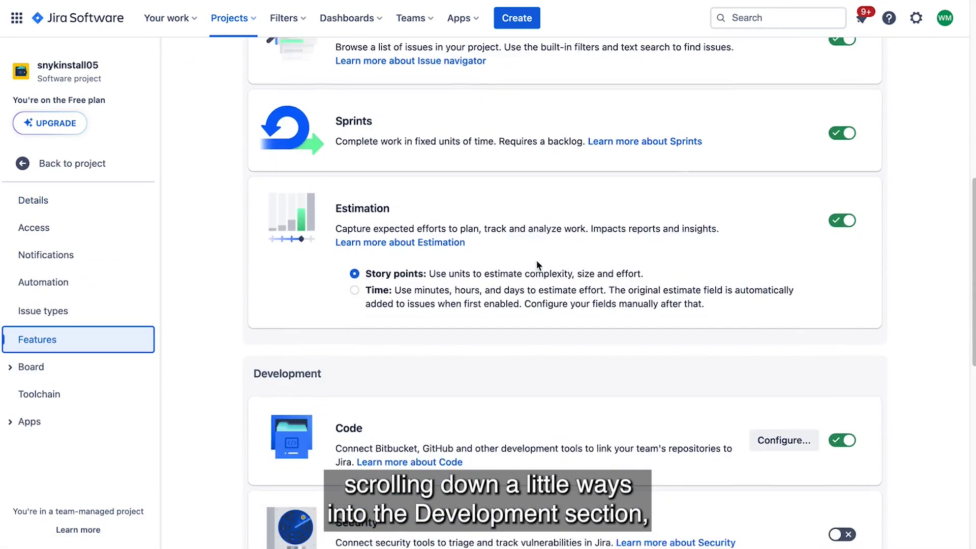
scroll(537, 265, "down", 3)
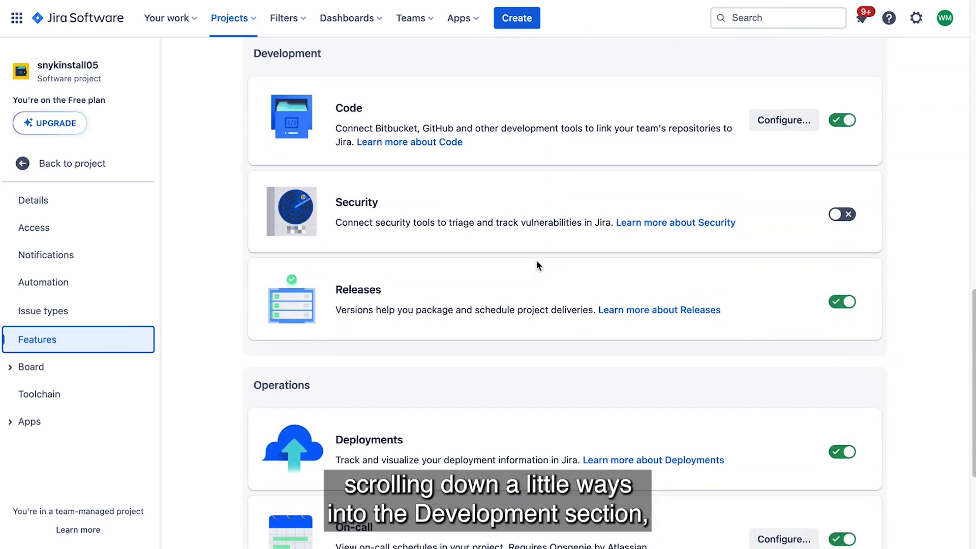
left_click(844, 214)
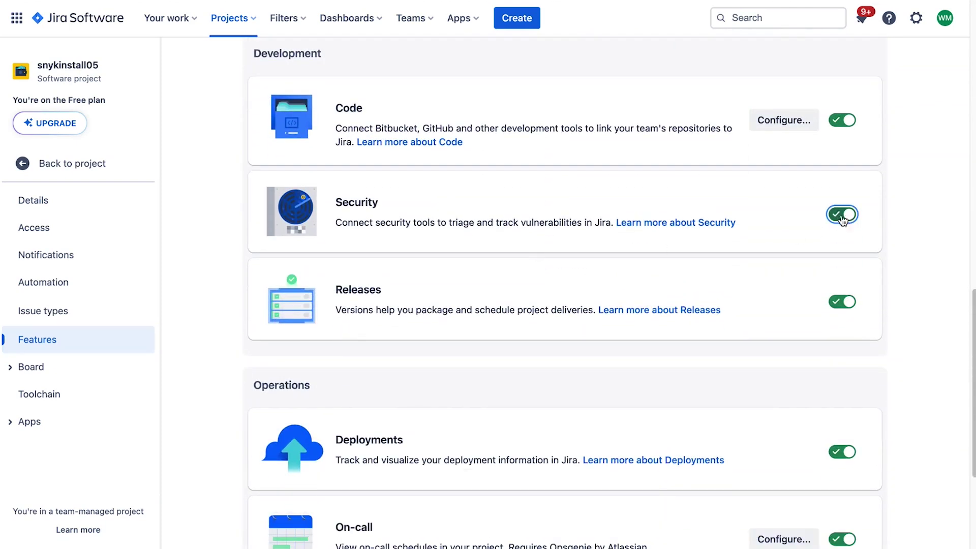
left_click(71, 163)
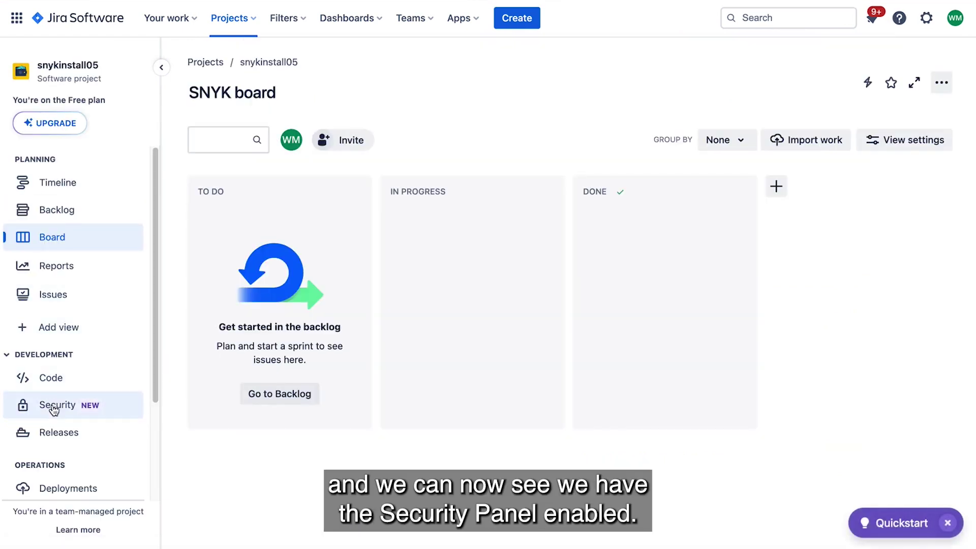
Install the Snyk Security in Jira Cloud app from the project's Security page and start its setup
left_click(60, 407)
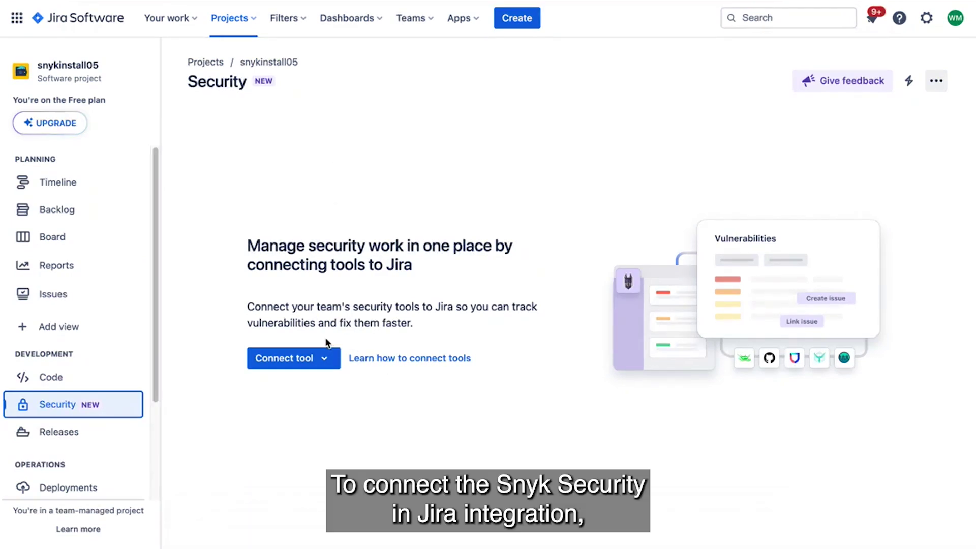
left_click(310, 362)
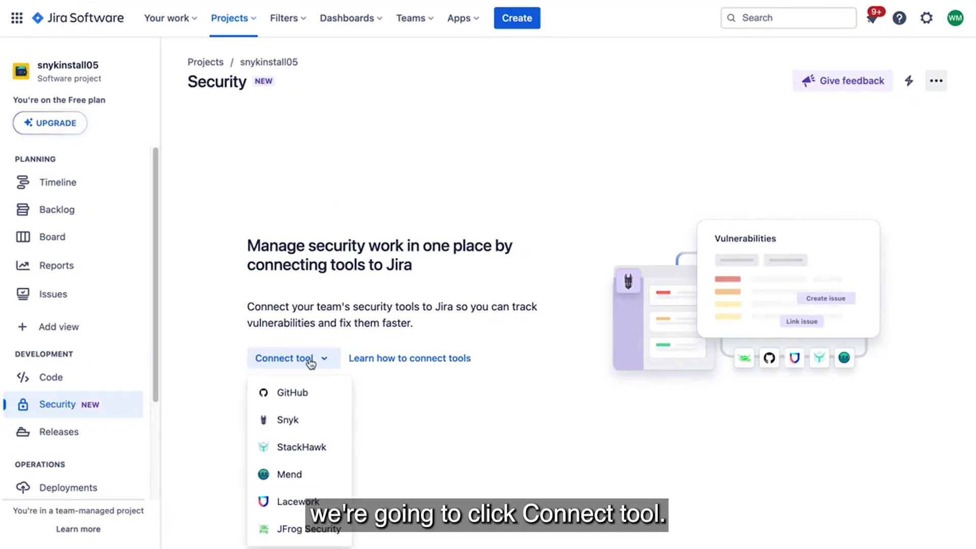
left_click(297, 422)
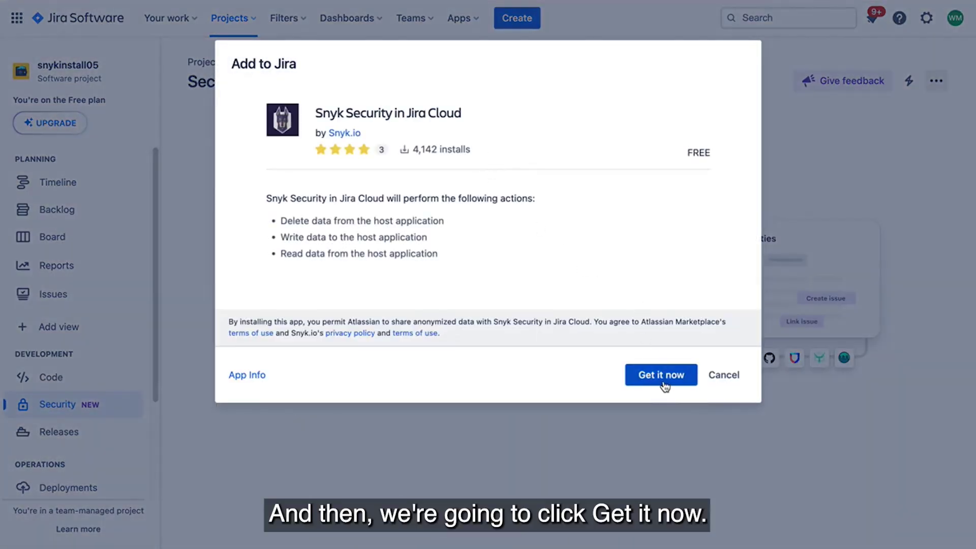
left_click(661, 379)
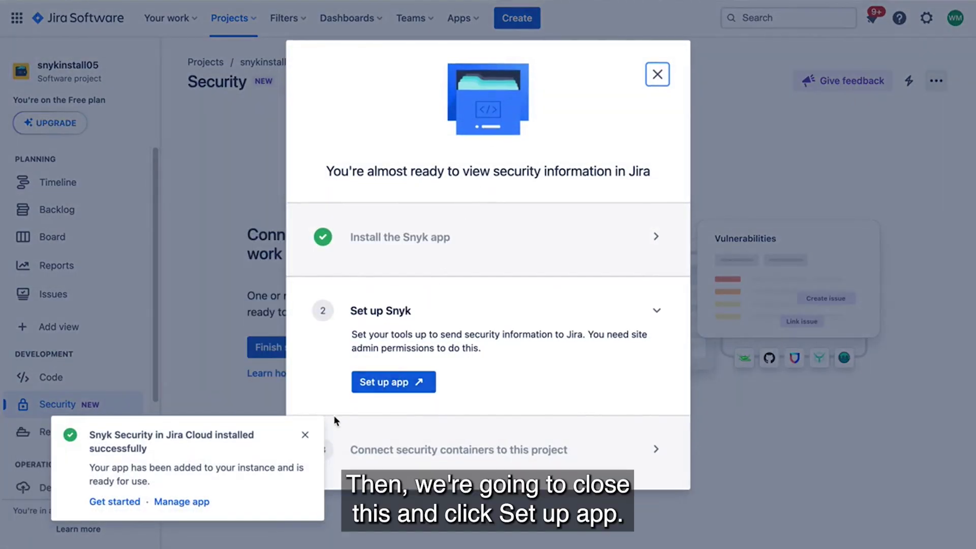
left_click(305, 434)
left_click(394, 382)
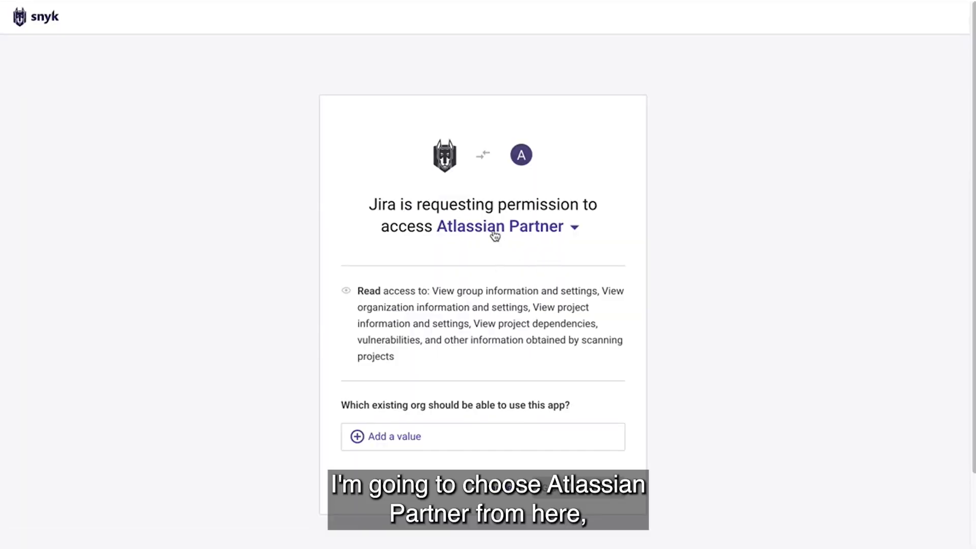
Grant the Snyk app access to the ADODemoOrg3 organization and close the success page
left_click(394, 436)
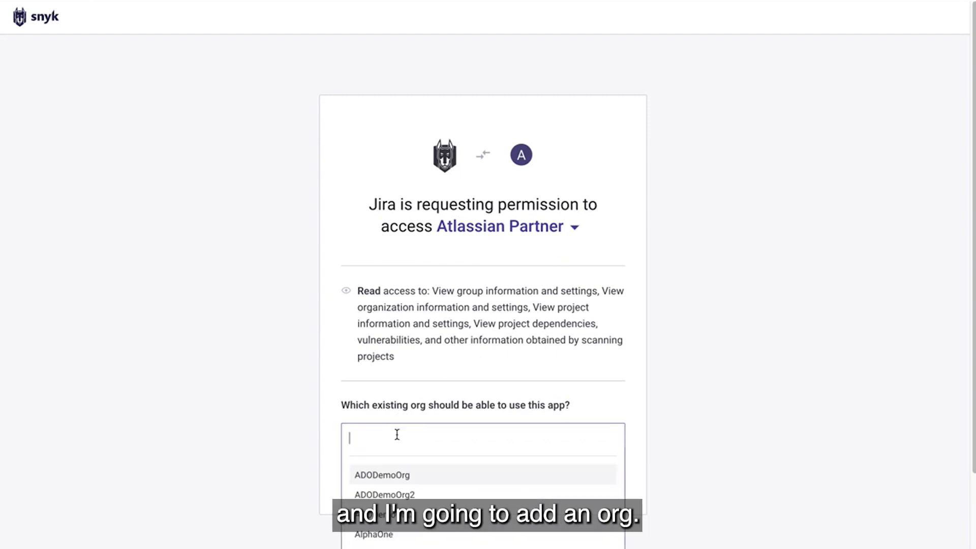
left_click(393, 514)
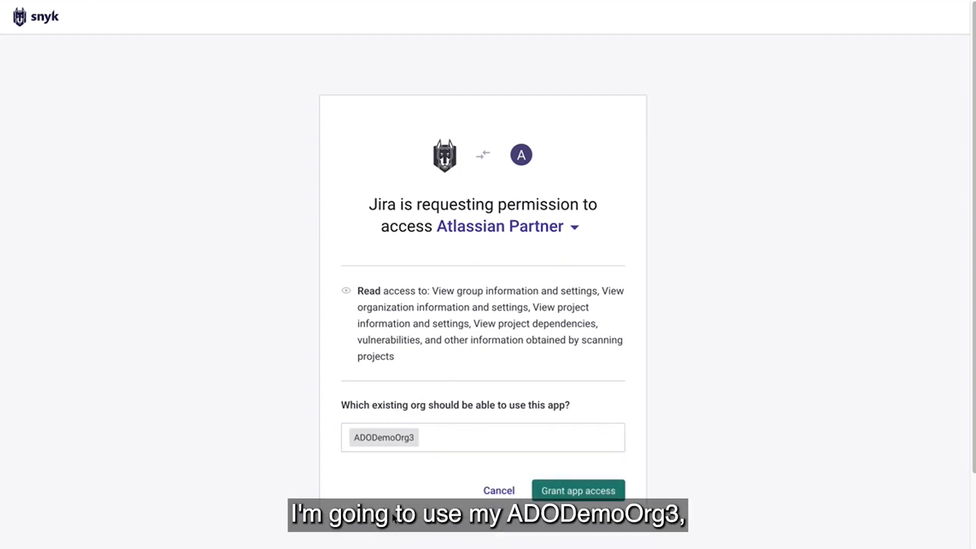
left_click(575, 491)
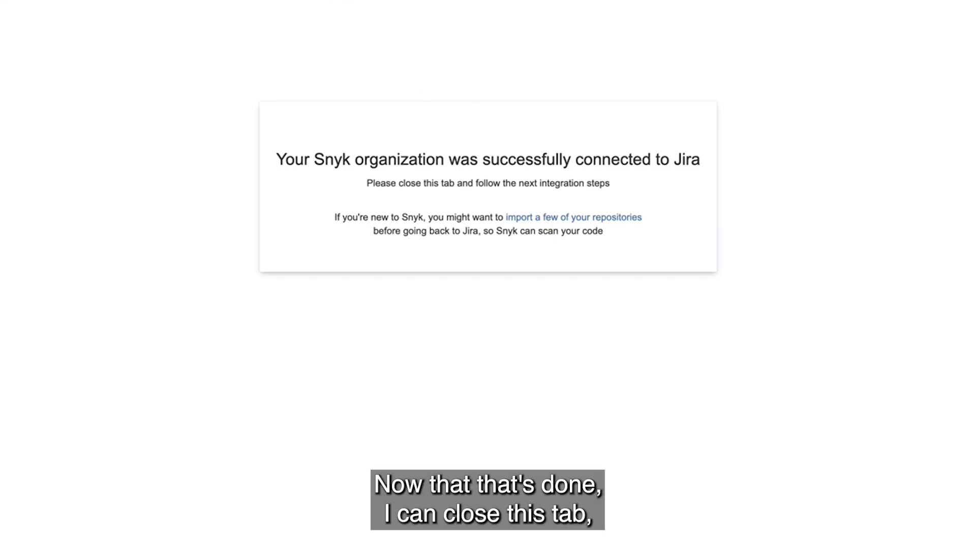
key("super+w")
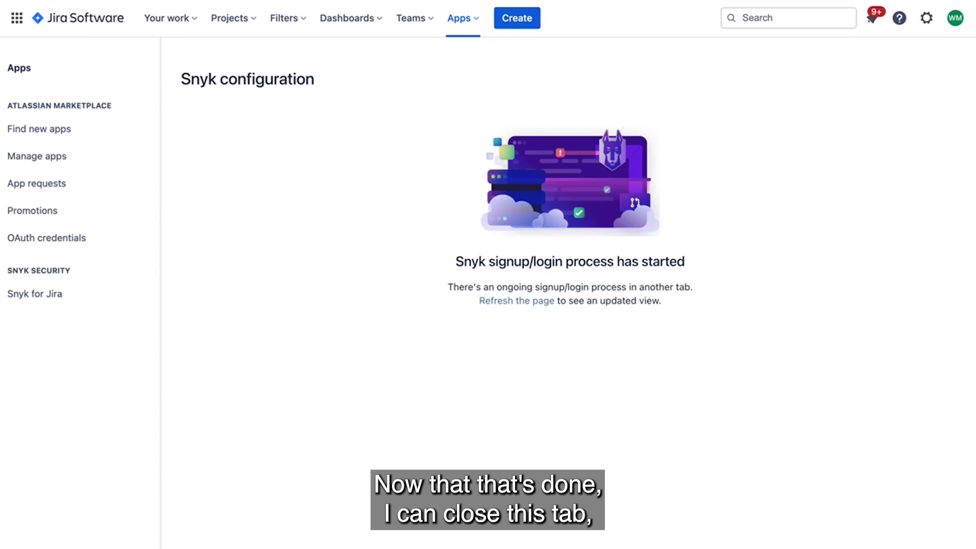
Refresh the Snyk configuration to confirm ADODemoOrg3, then go to snykinstall05's Security page
left_click(504, 304)
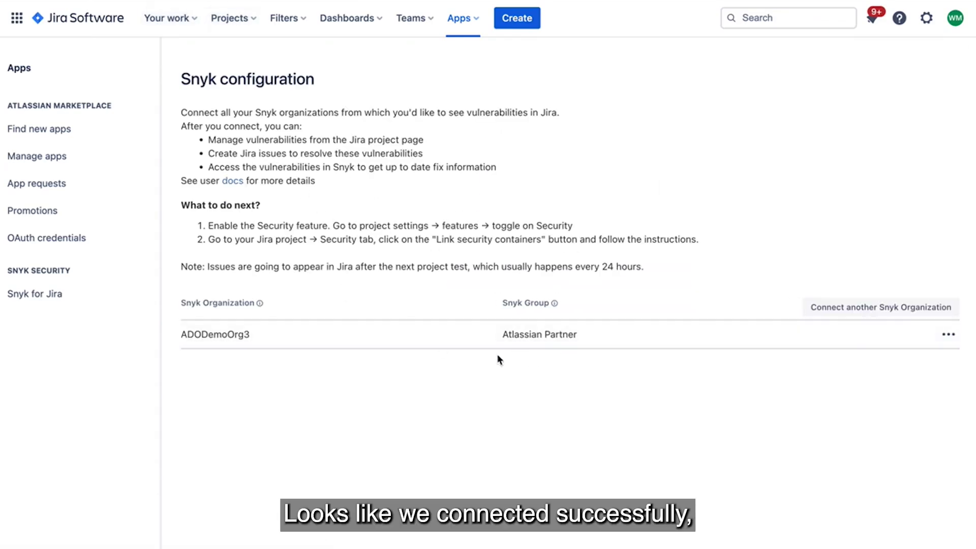
left_click(238, 23)
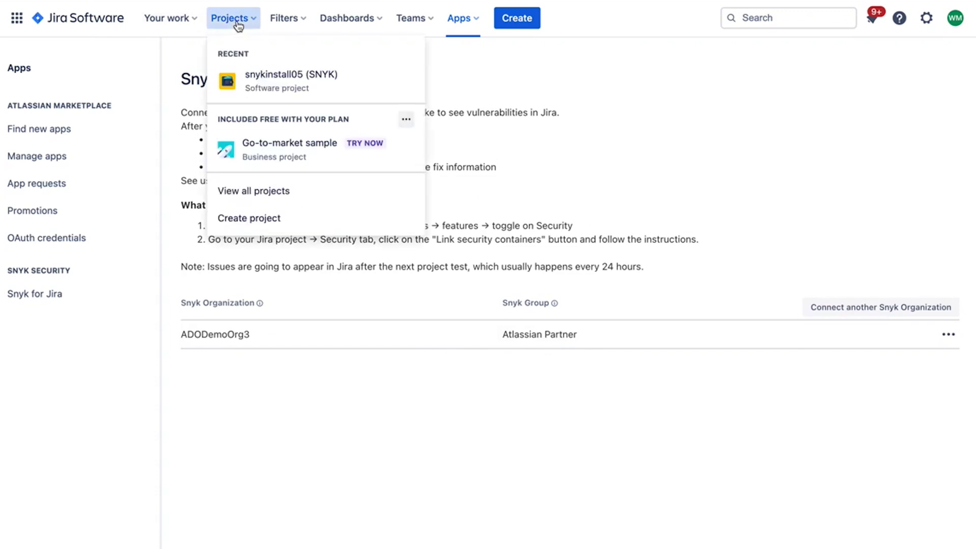
left_click(268, 89)
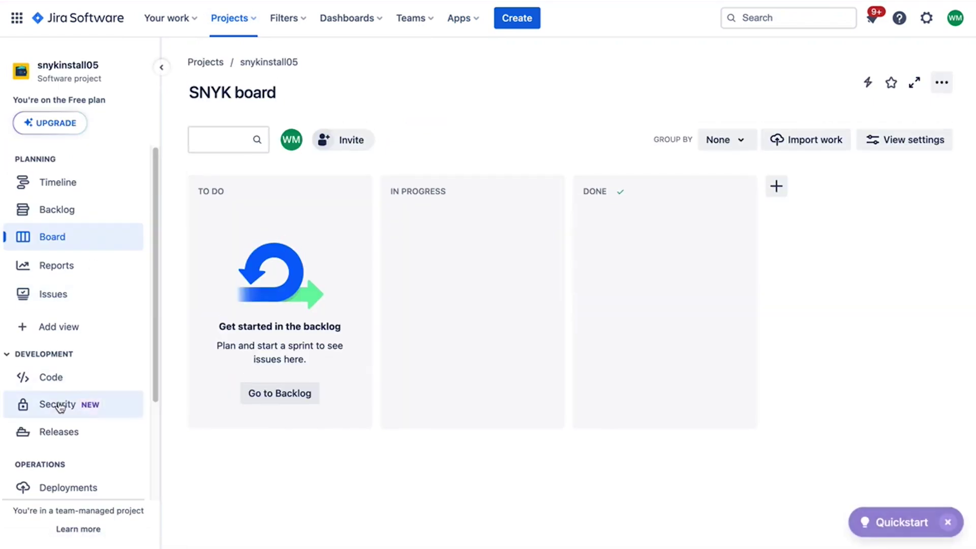
left_click(58, 405)
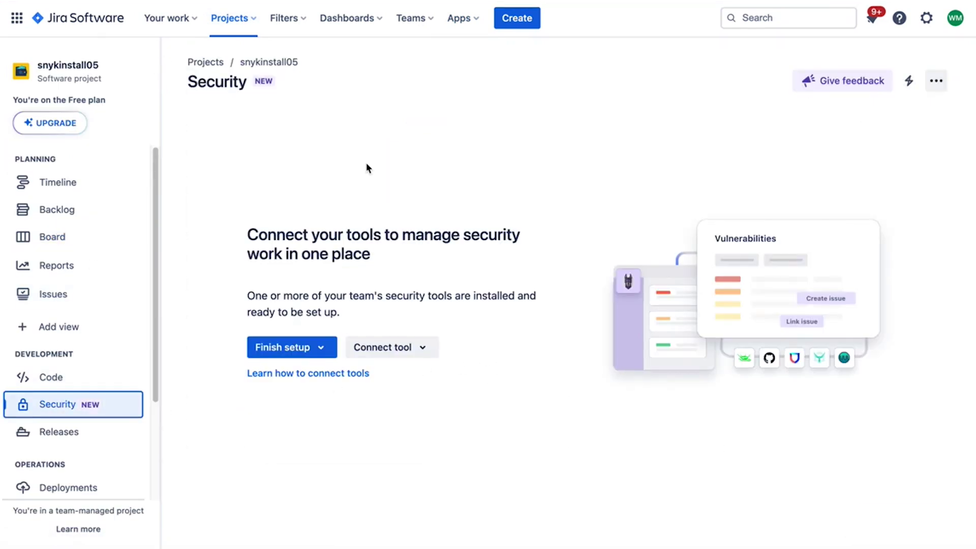
left_click(313, 348)
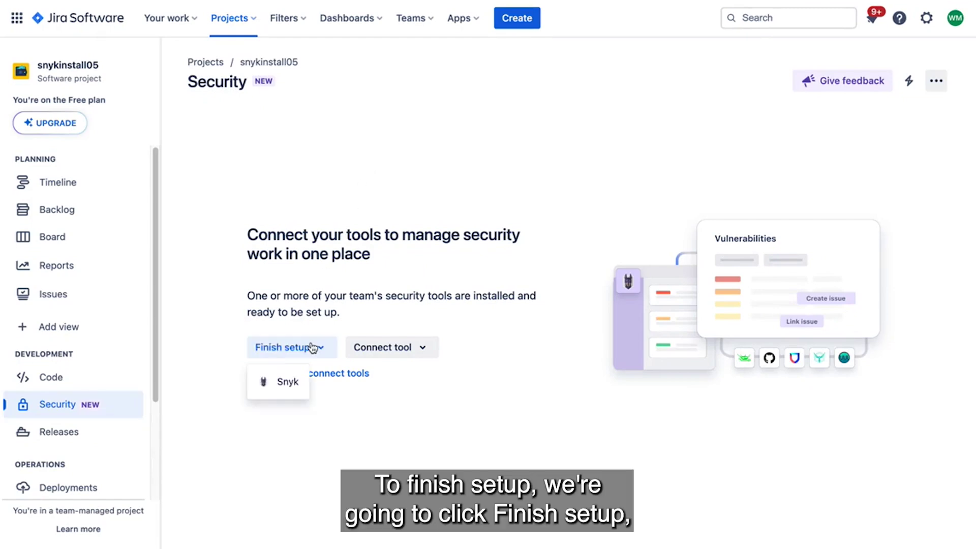
left_click(282, 386)
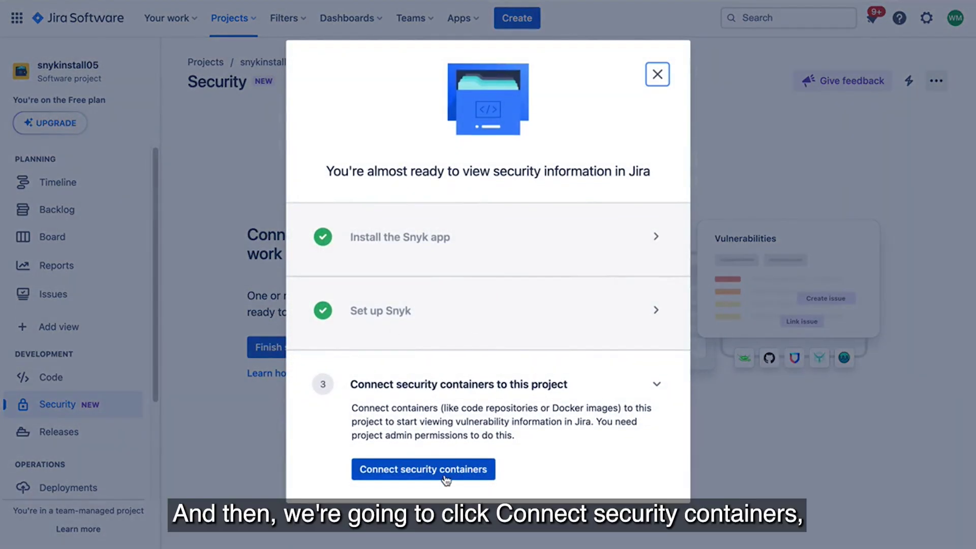
left_click(445, 478)
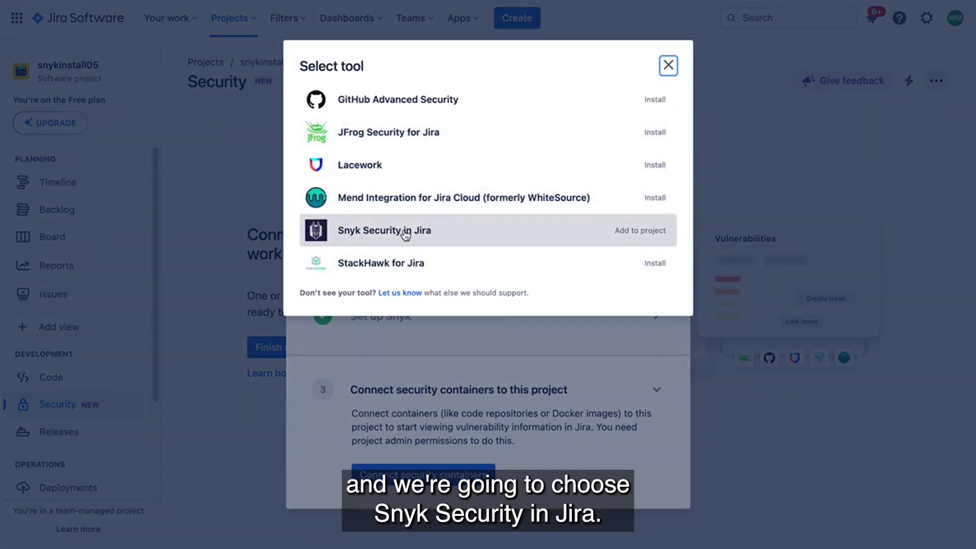
left_click(405, 233)
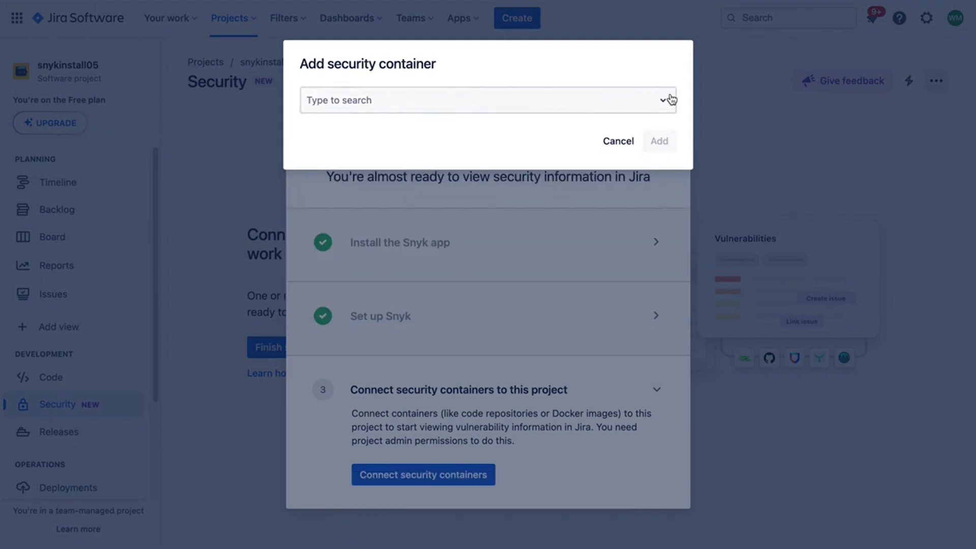
left_click(667, 101)
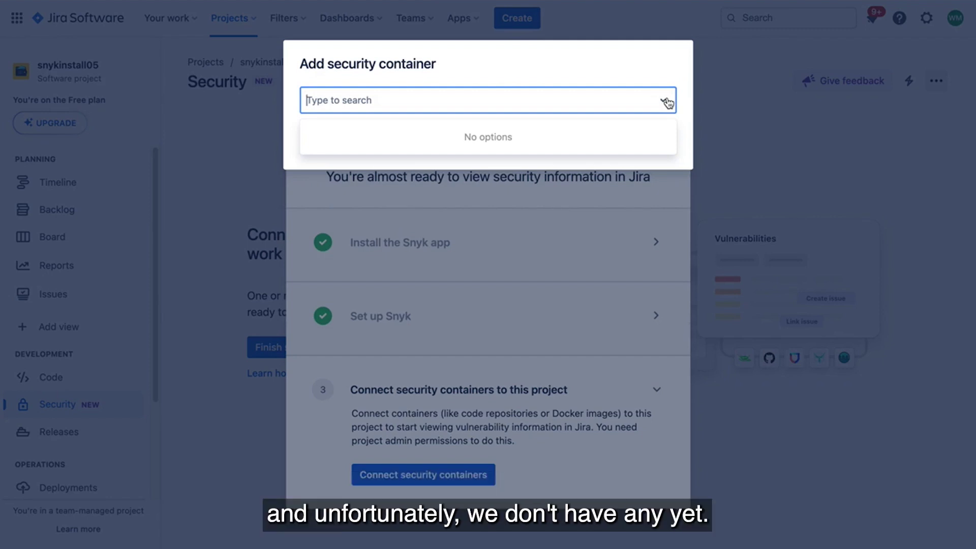
left_click(624, 85)
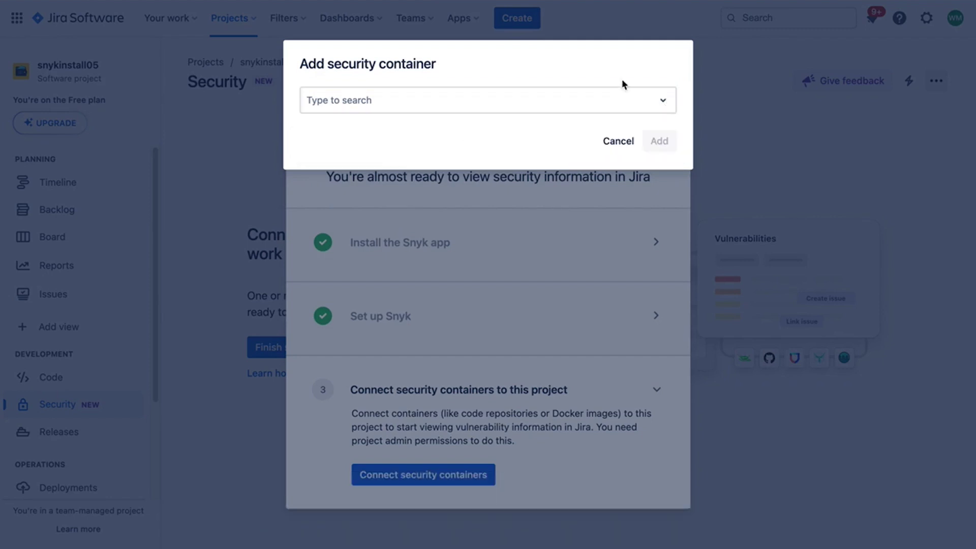
left_click(618, 141)
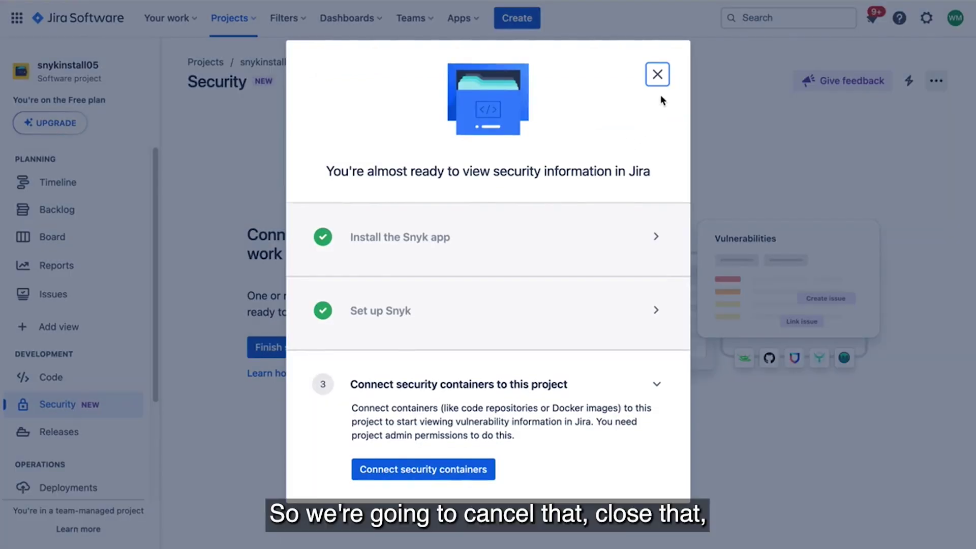
left_click(658, 74)
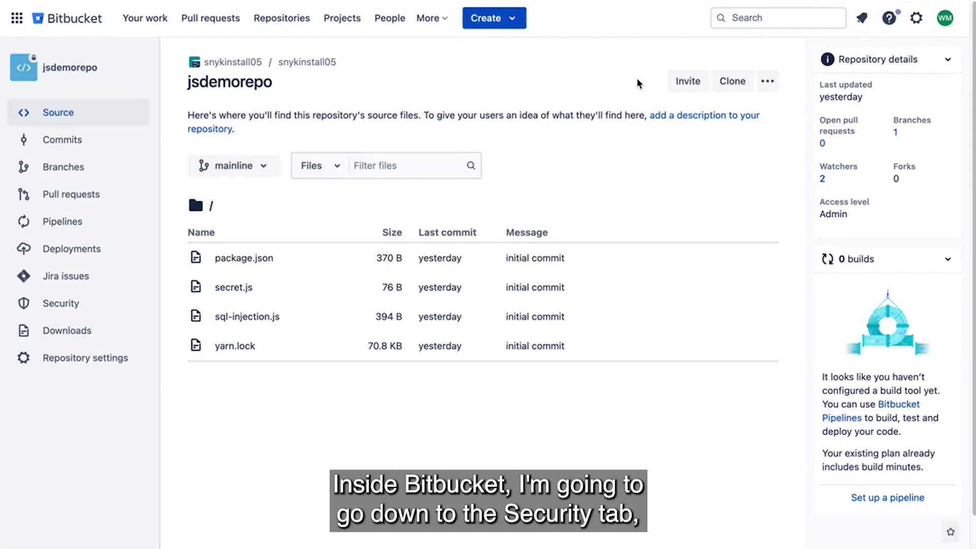
Install Snyk into the jsdemorepo repository, allowing its requested permissions
left_click(87, 304)
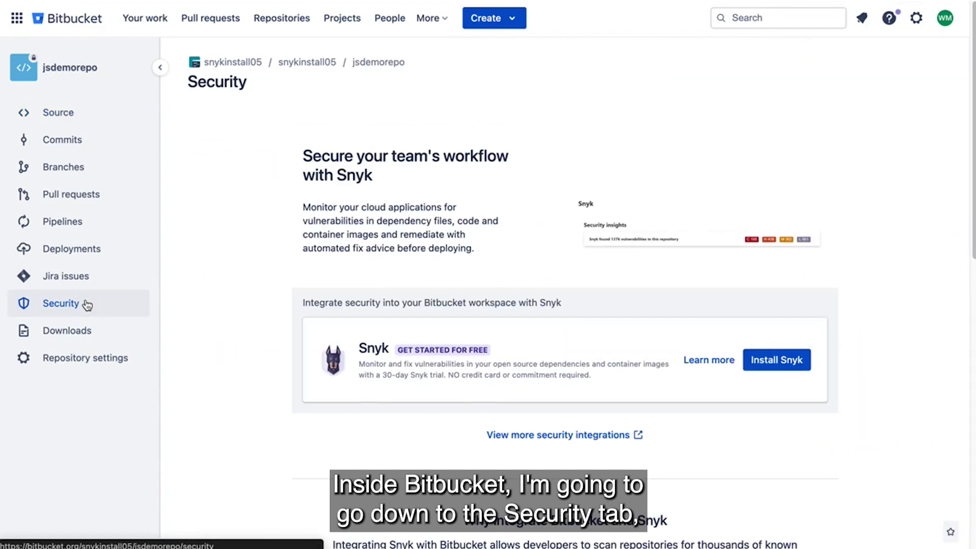
left_click(769, 369)
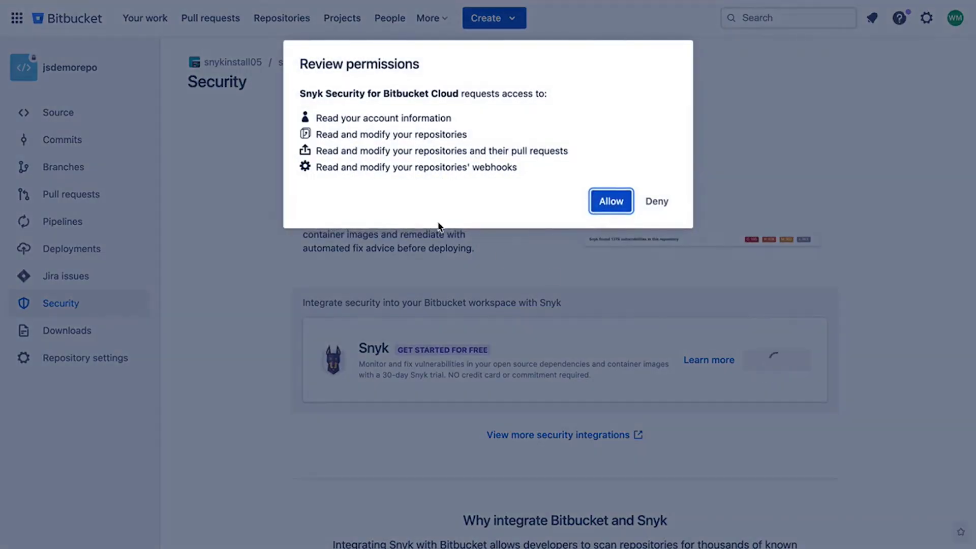
left_click(610, 203)
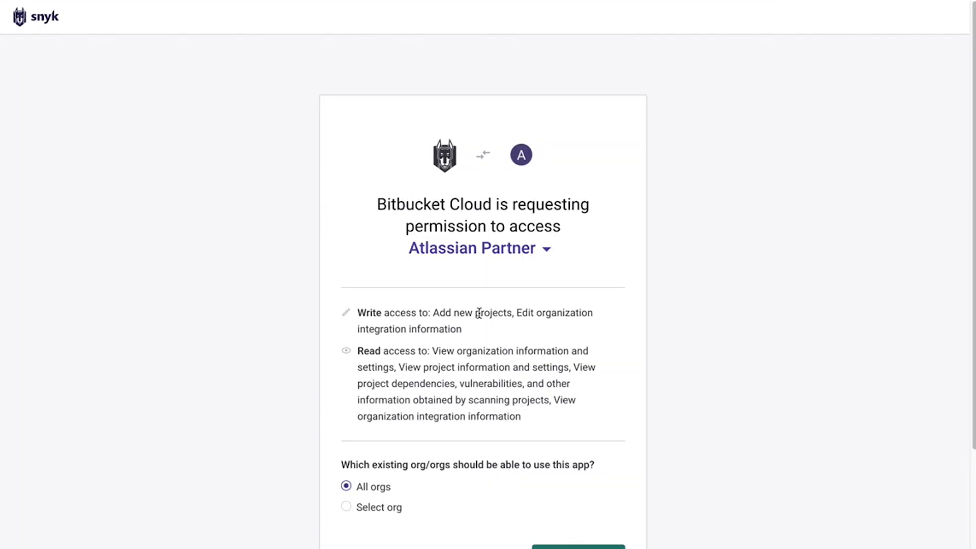
Authorize Bitbucket Cloud in Snyk for the ADODemoOrg3 organization only and close the success page
scroll(478, 311, "down", 3)
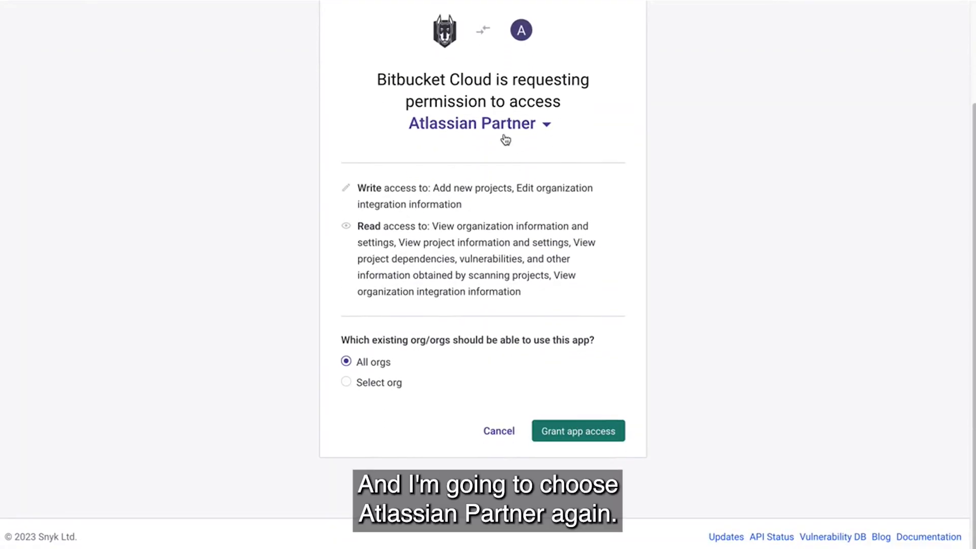
left_click(370, 382)
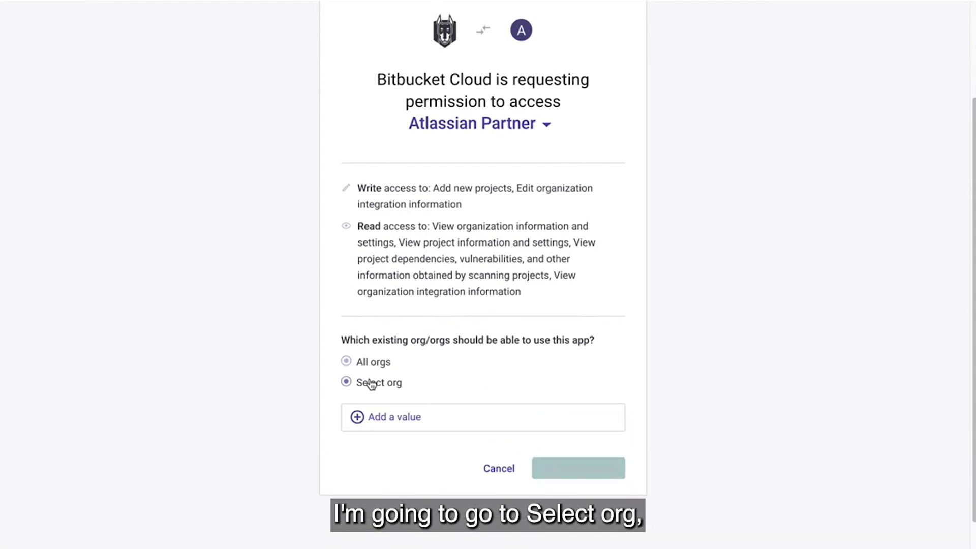
left_click(387, 414)
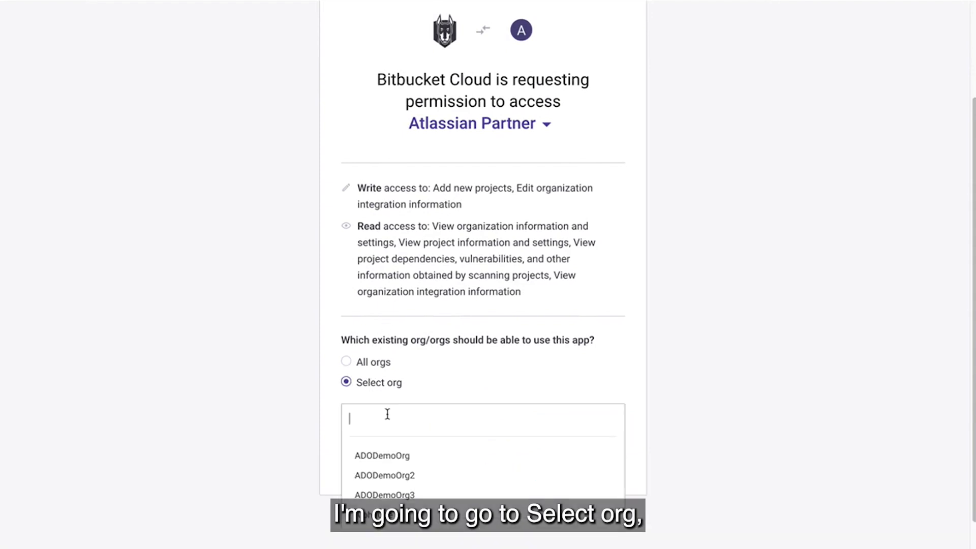
left_click(404, 496)
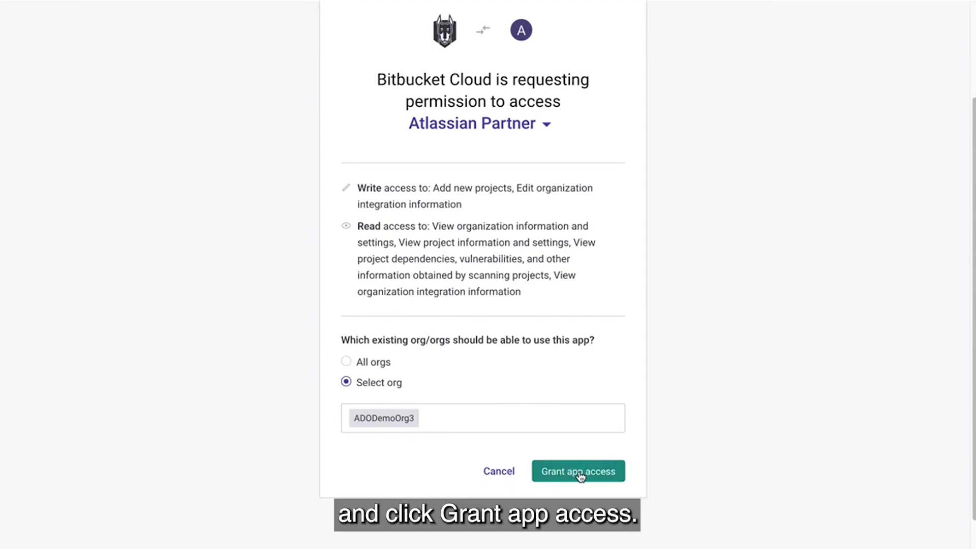
left_click(581, 475)
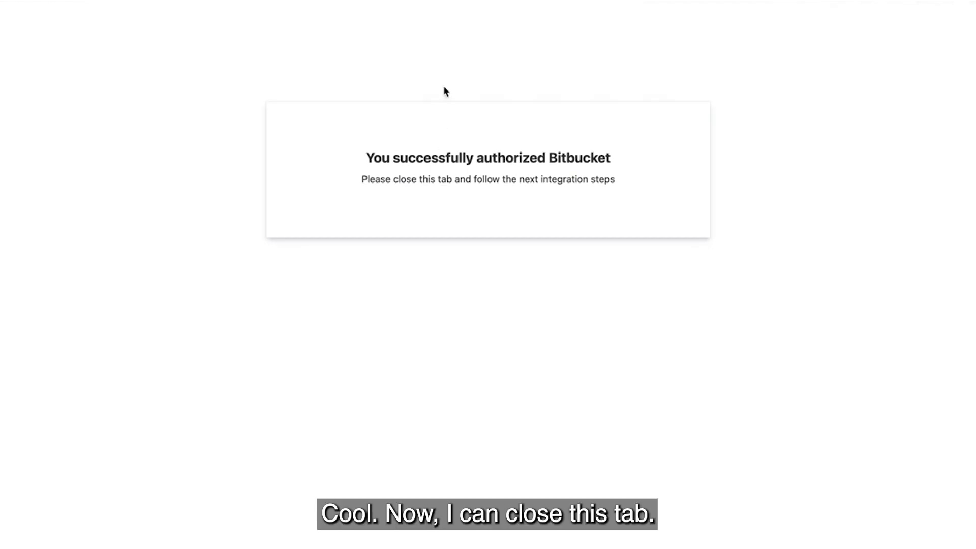
key("super+w")
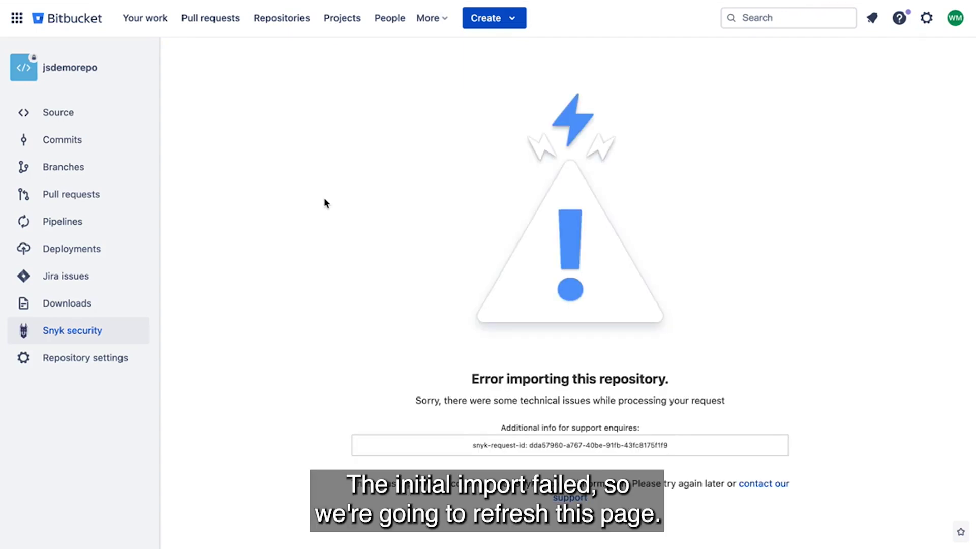
Reload after the failed import and import jsdemorepo into Snyk for scanning
key("ctrl+r")
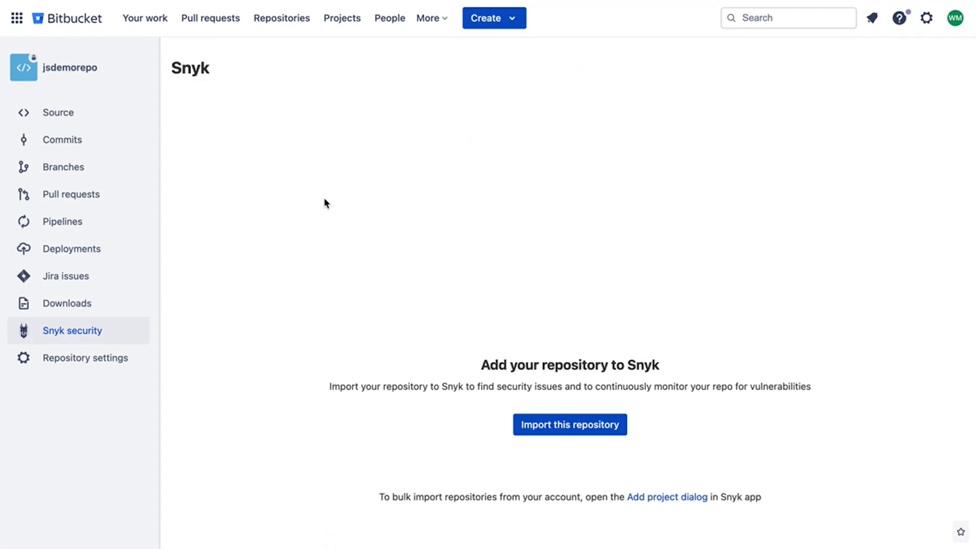
left_click(569, 427)
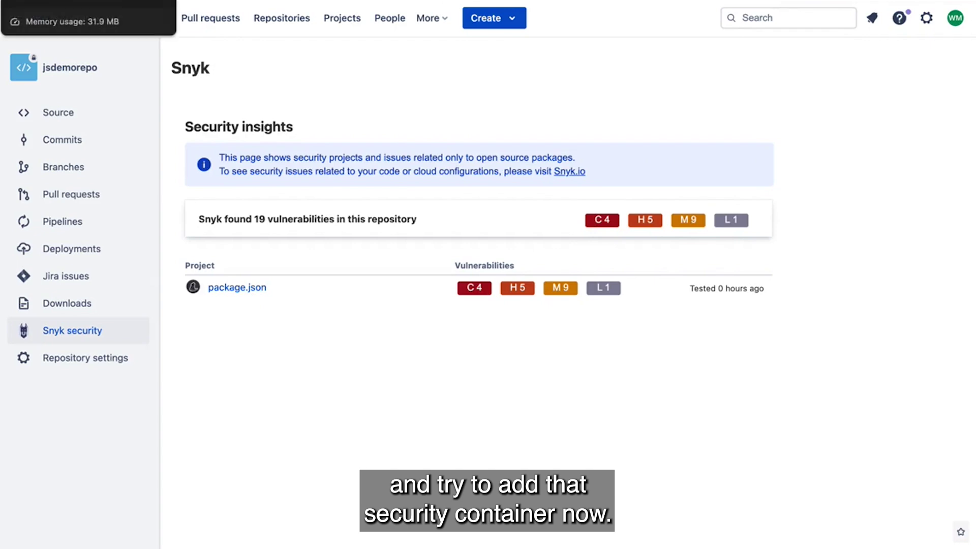
Connect snykinstall05/jsdemorepo as a Snyk Security in Jira container for the project
left_click(88, 2)
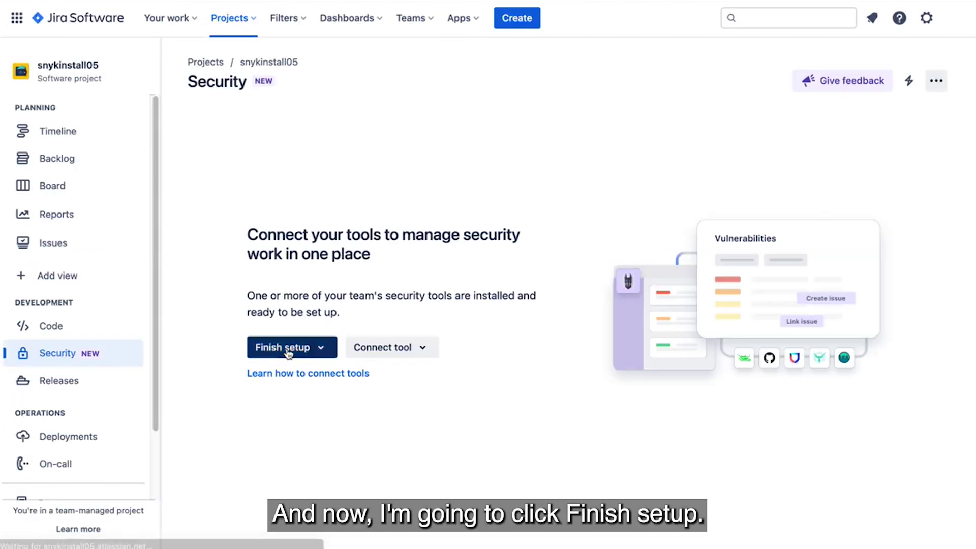
left_click(281, 387)
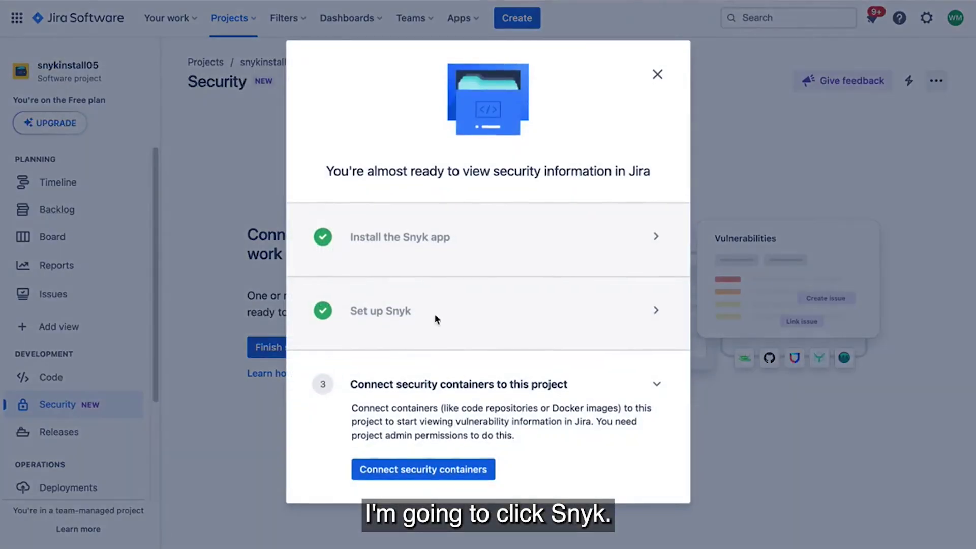
left_click(438, 472)
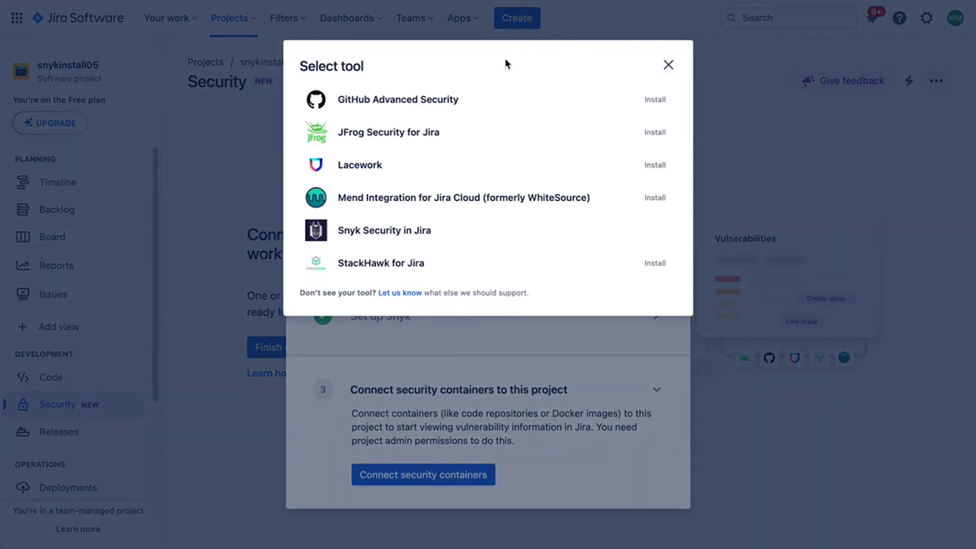
left_click(410, 230)
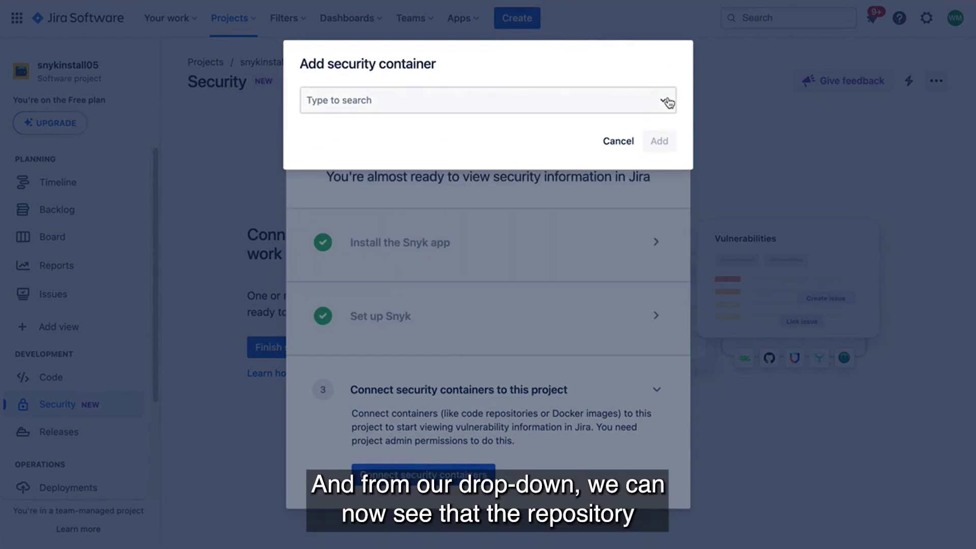
left_click(669, 102)
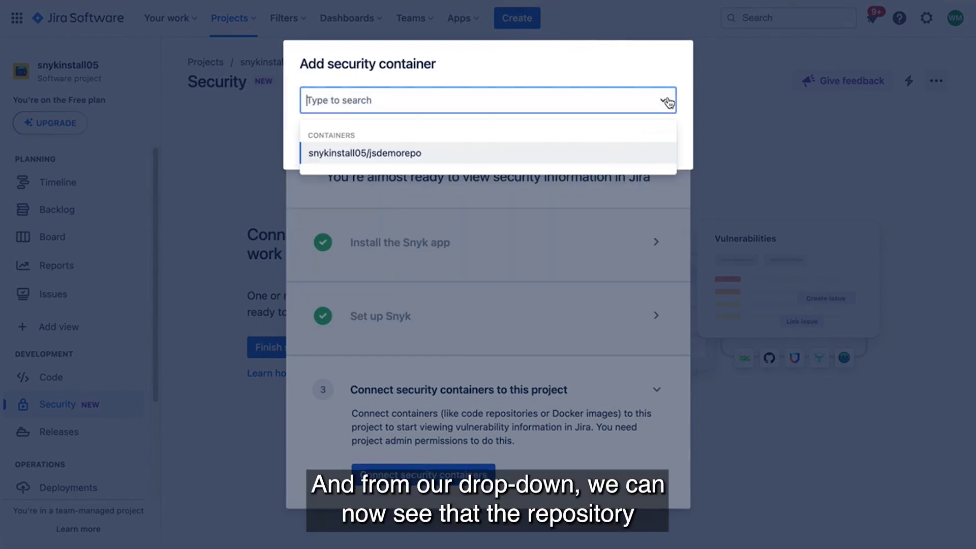
left_click(444, 155)
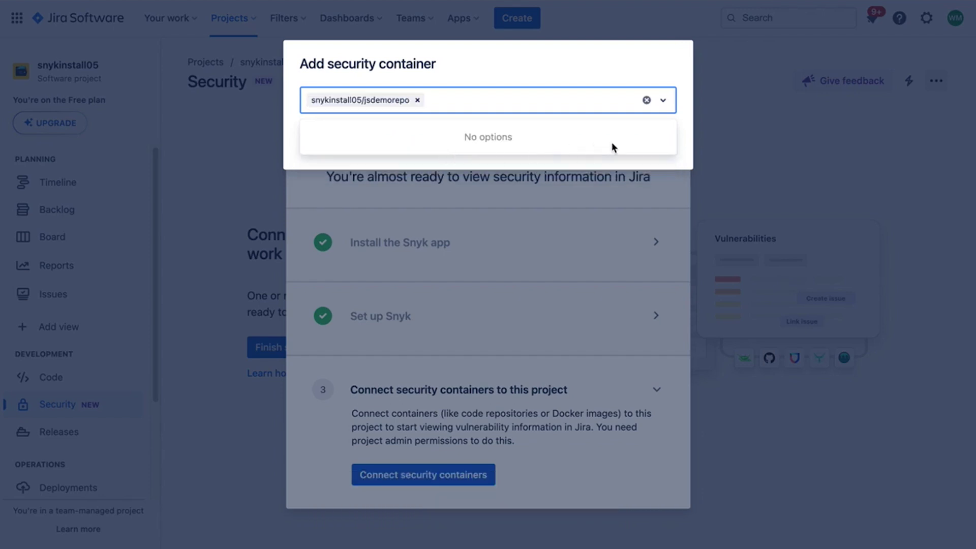
left_click(606, 65)
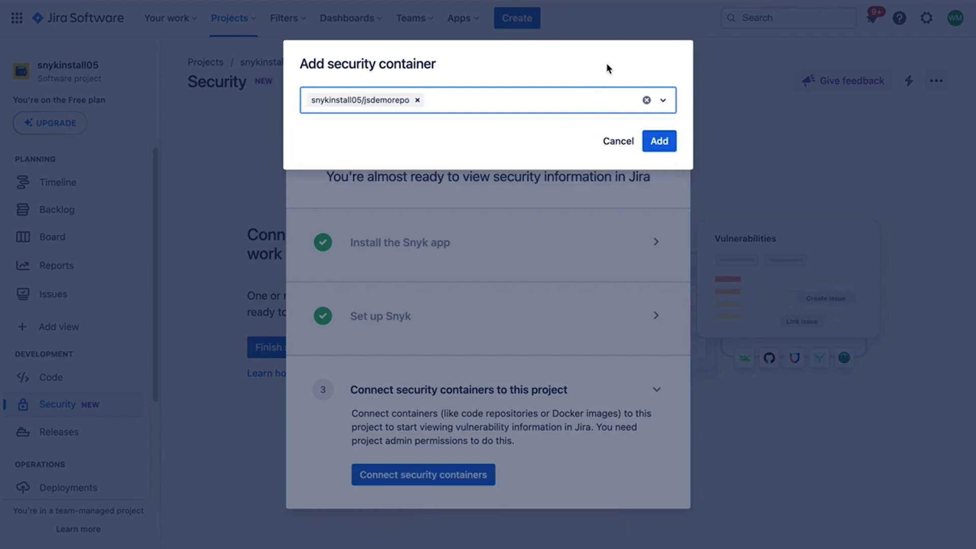
left_click(660, 142)
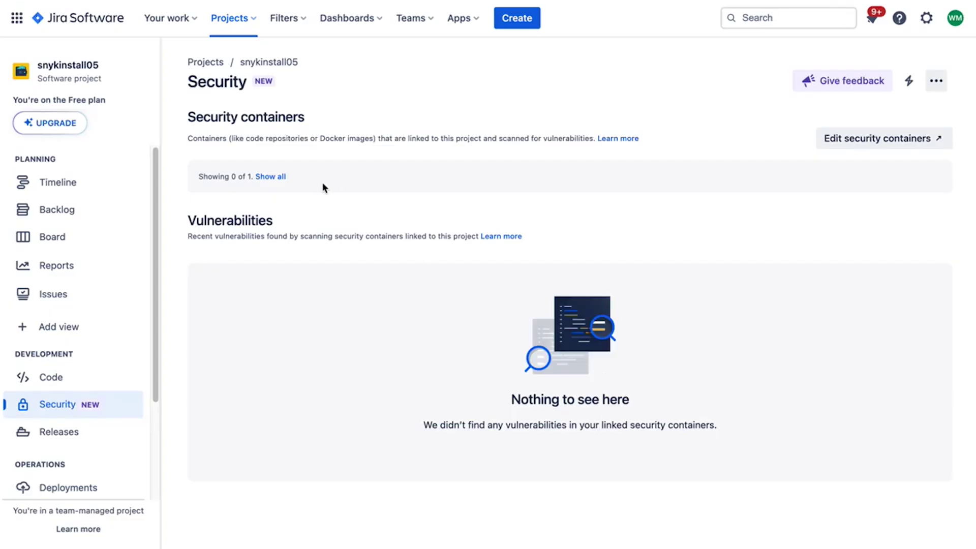
Reload the Security page and expand the containers list to show jsdemorepo's 19 vulnerabilities
left_click(277, 178)
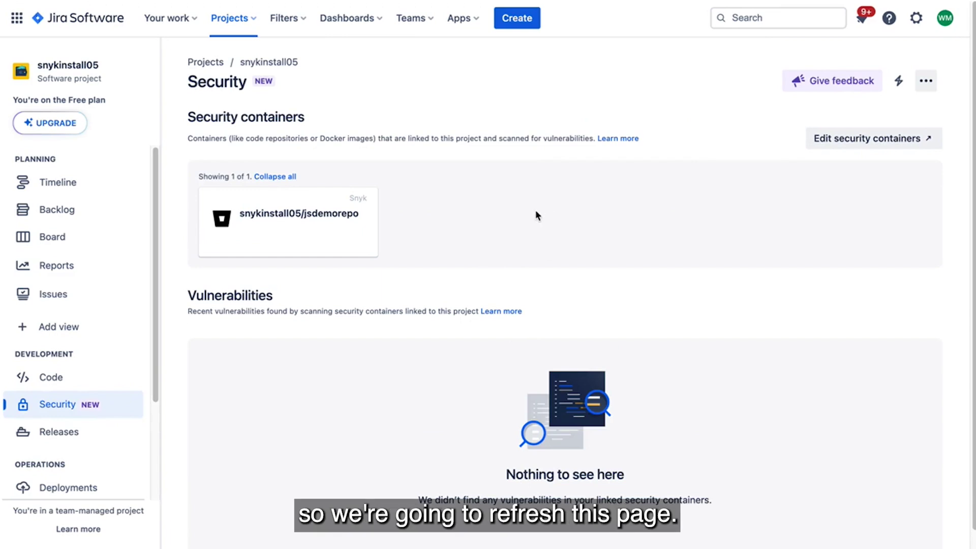
key("super+r")
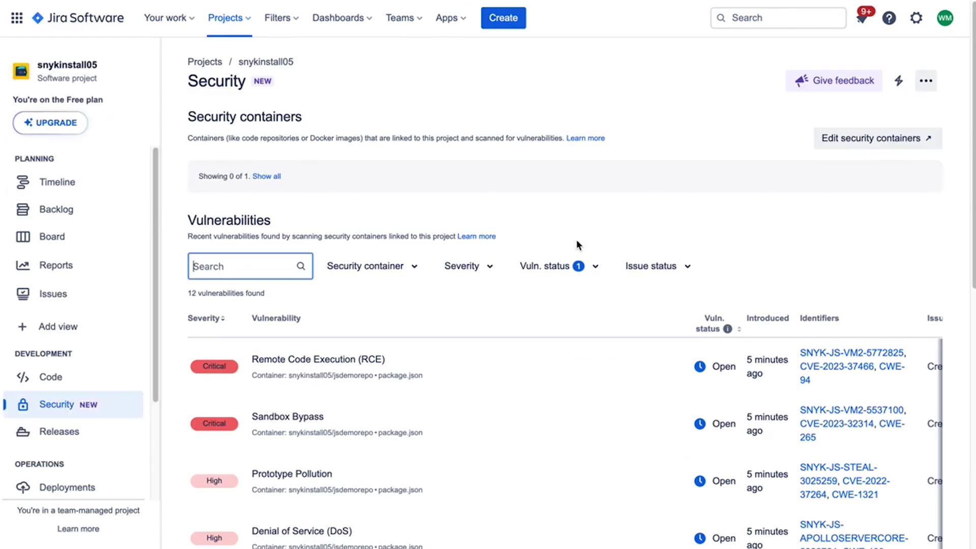
left_click(266, 177)
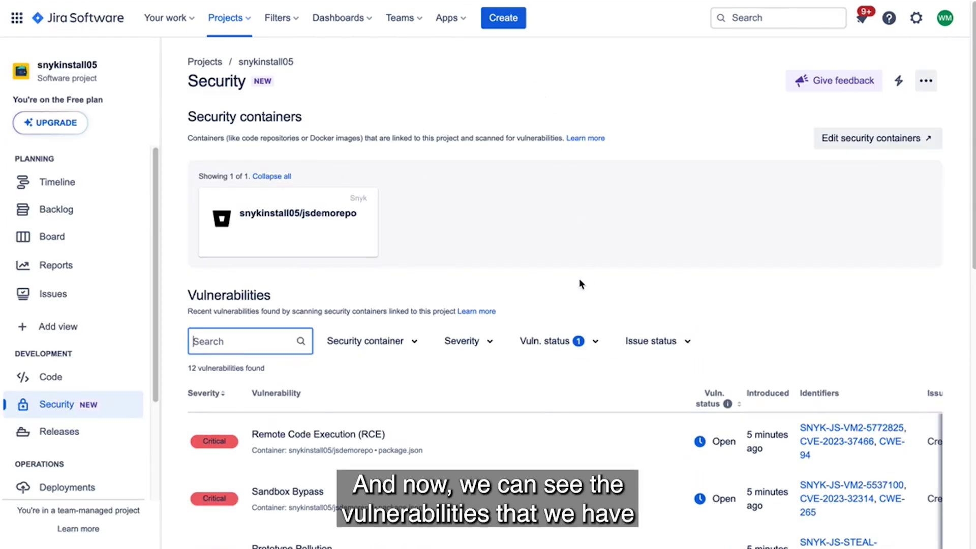
scroll(580, 281, "down", 5)
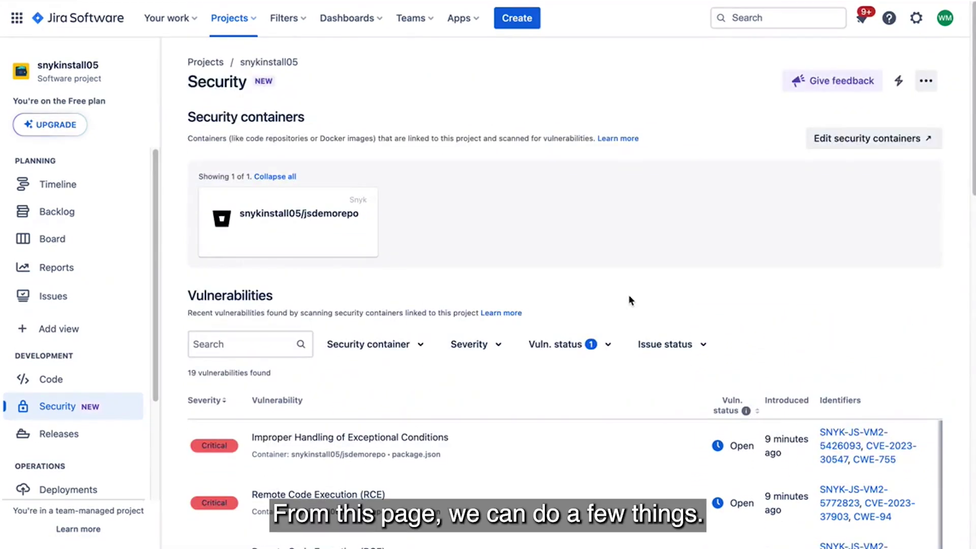
Filter the vulnerability list to Critical severity only
scroll(628, 294, "down", 1)
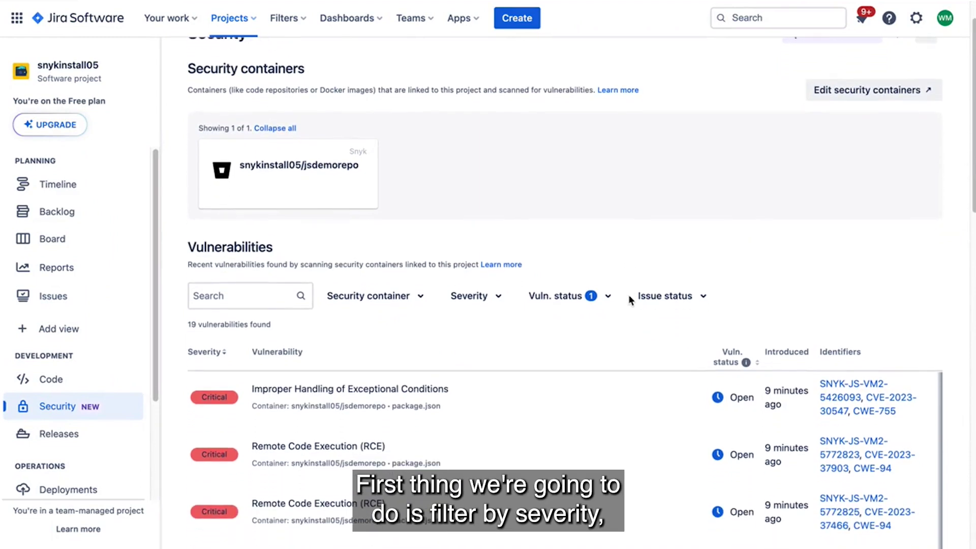
left_click(472, 298)
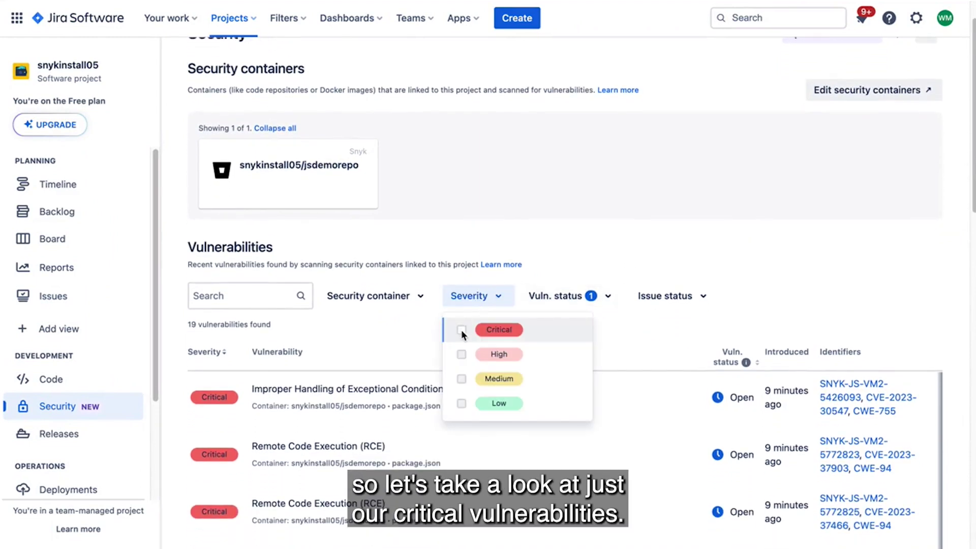
left_click(461, 330)
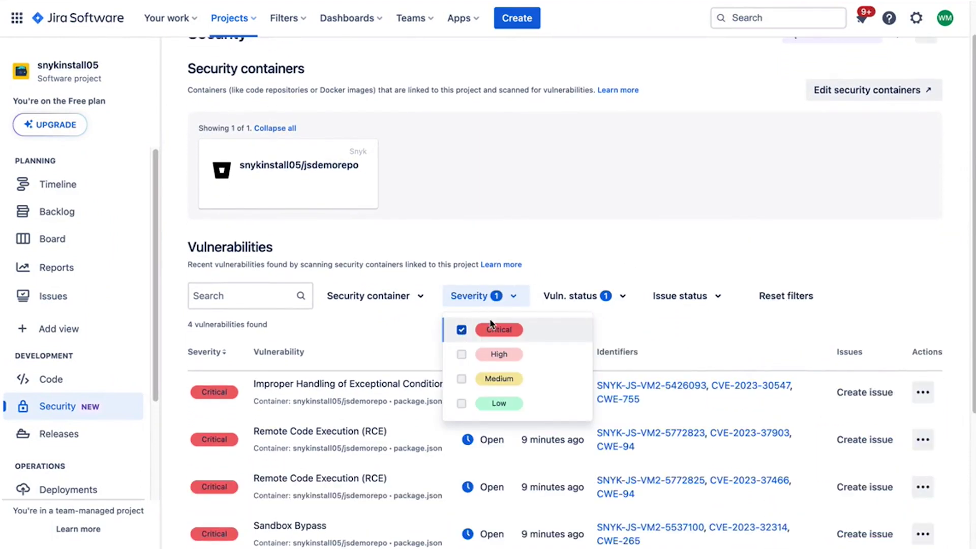
left_click(632, 250)
scroll(631, 249, "down", 5)
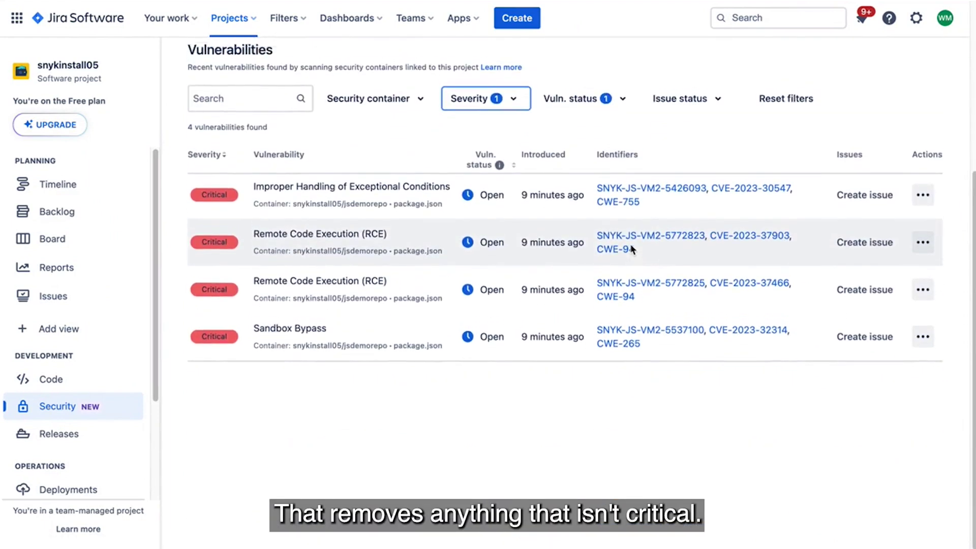
scroll(632, 249, "up", 4)
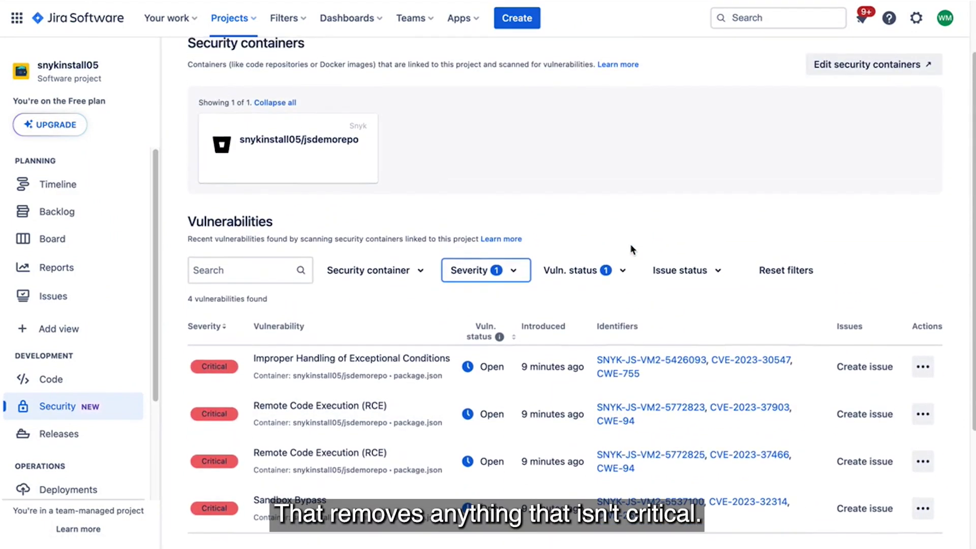
Review the container, vulnerability status and issue status filter options without changing them
left_click(392, 271)
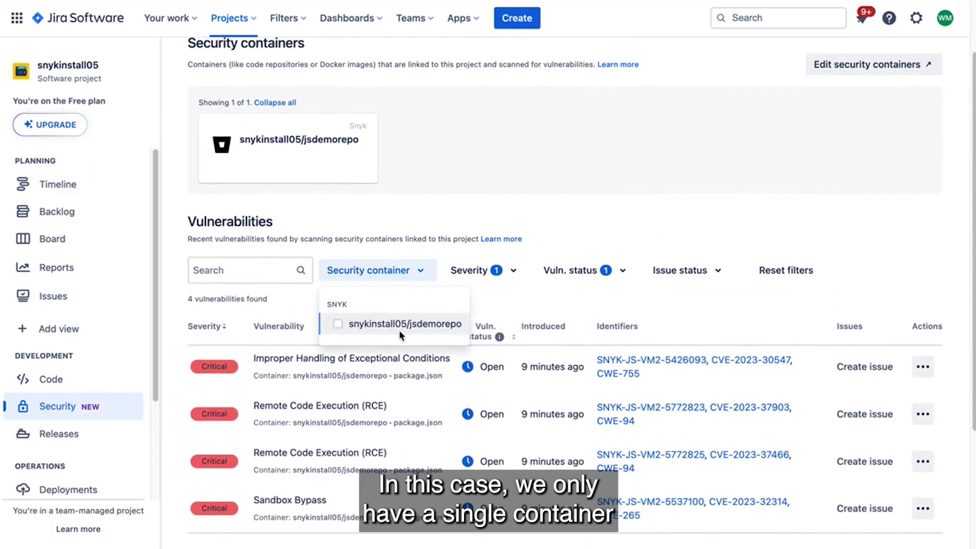
left_click(398, 275)
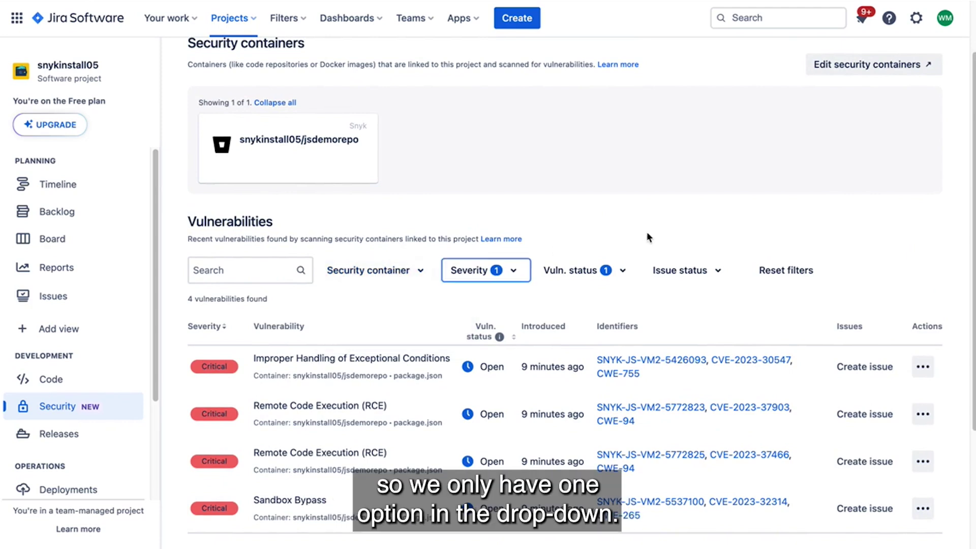
left_click(603, 271)
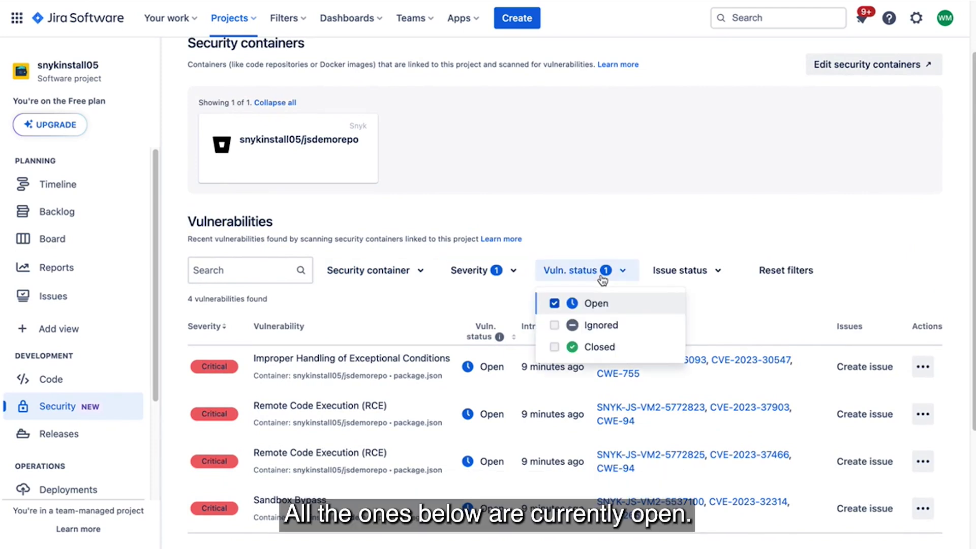
left_click(602, 278)
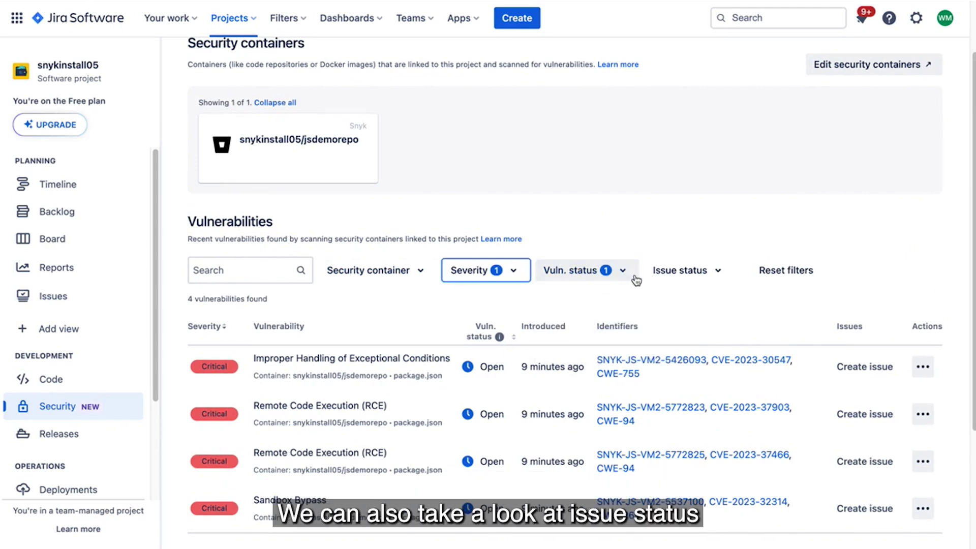
left_click(680, 274)
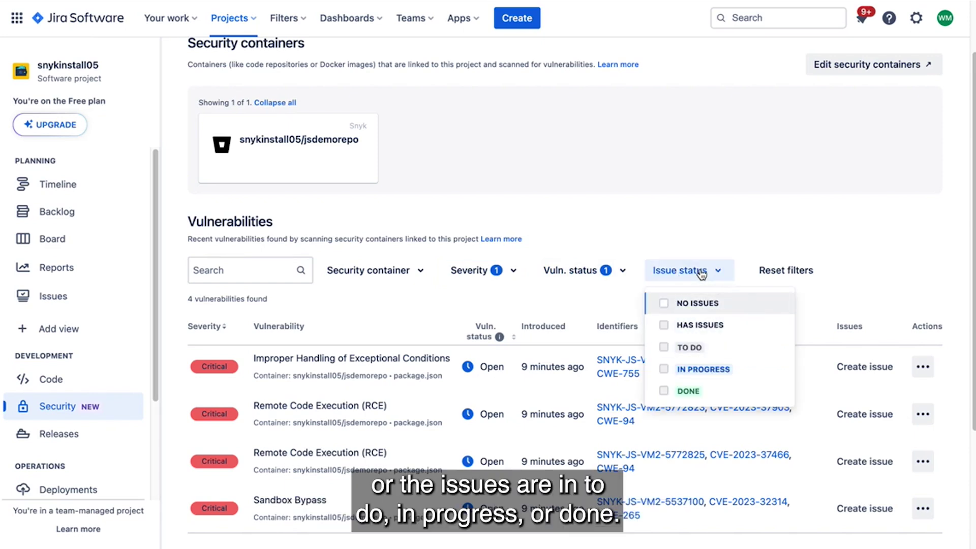
left_click(704, 252)
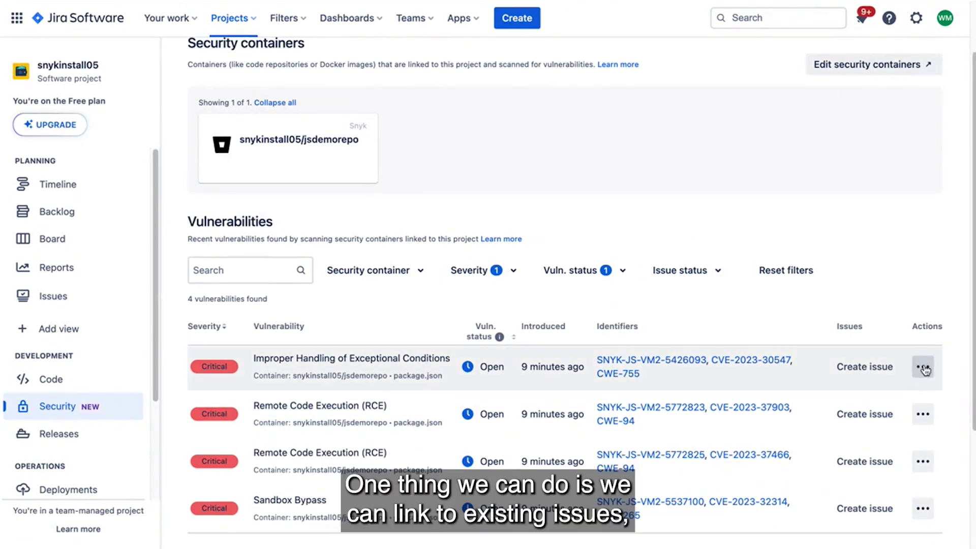
Link existing issue SNYK-1 to the Improper Handling of Exceptional Conditions vulnerability
left_click(923, 368)
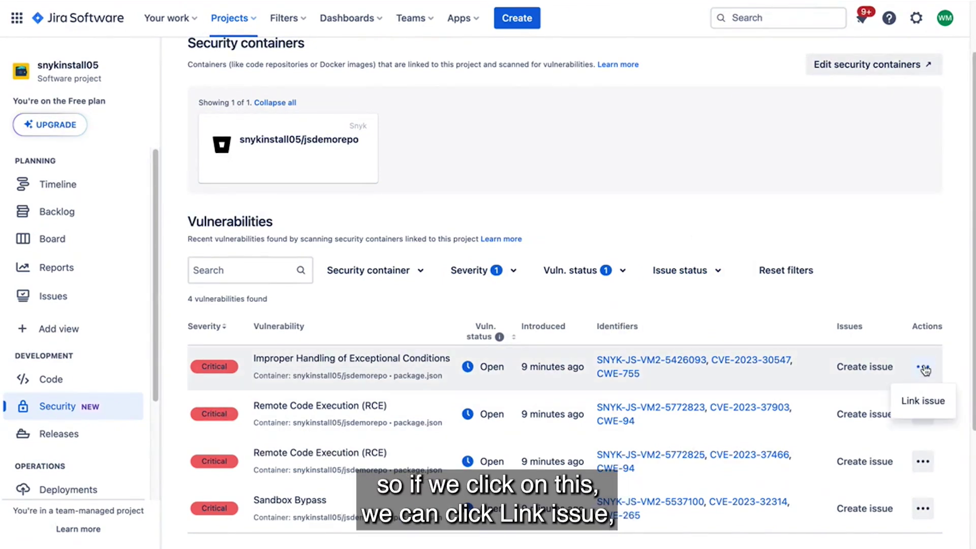
left_click(923, 401)
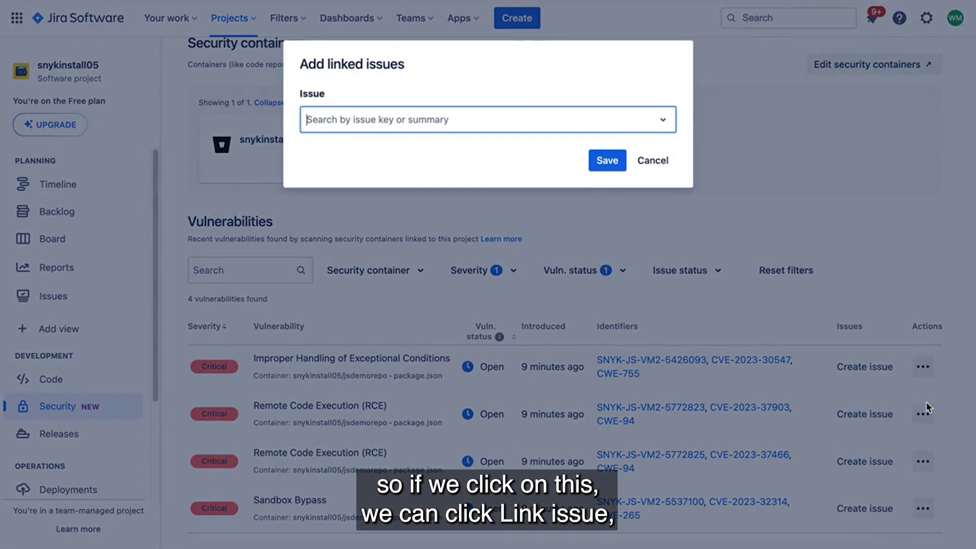
left_click(668, 126)
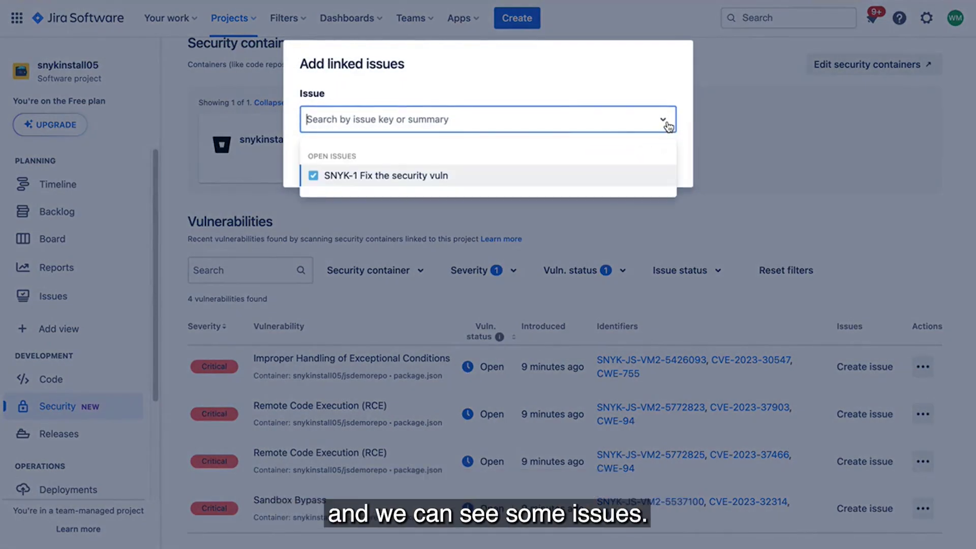
left_click(401, 177)
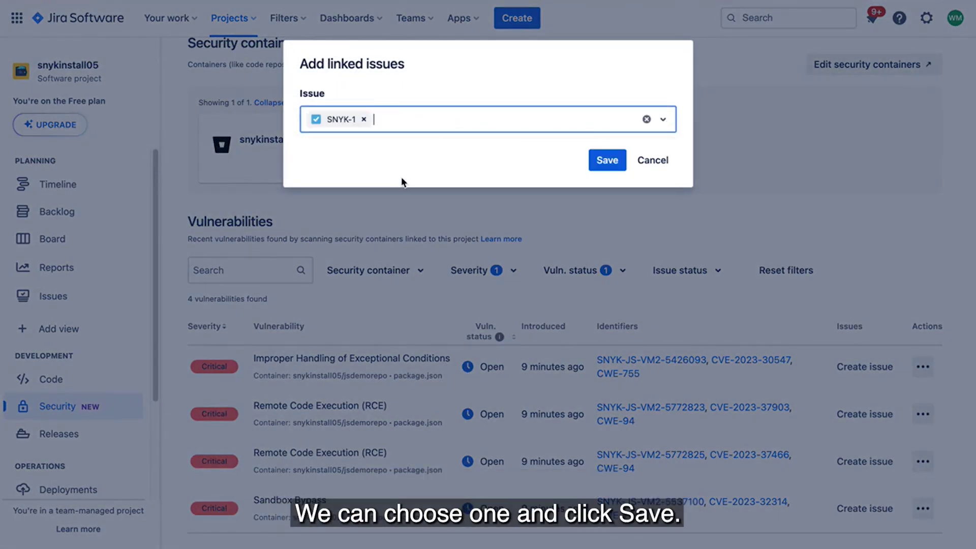
left_click(605, 161)
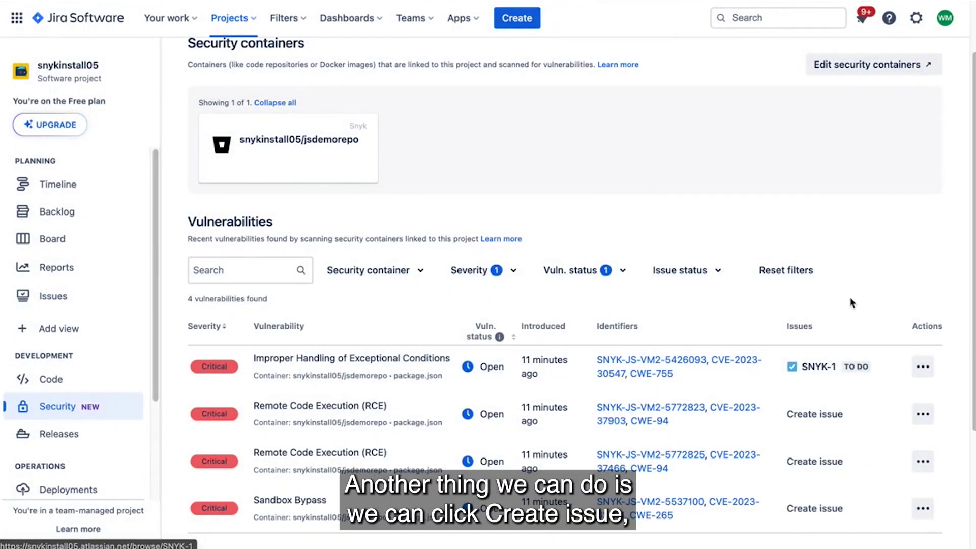
Create issue SNYK-2 for the first RCE vulnerability with its prefilled Snyk details, assigned to yourself
left_click(809, 420)
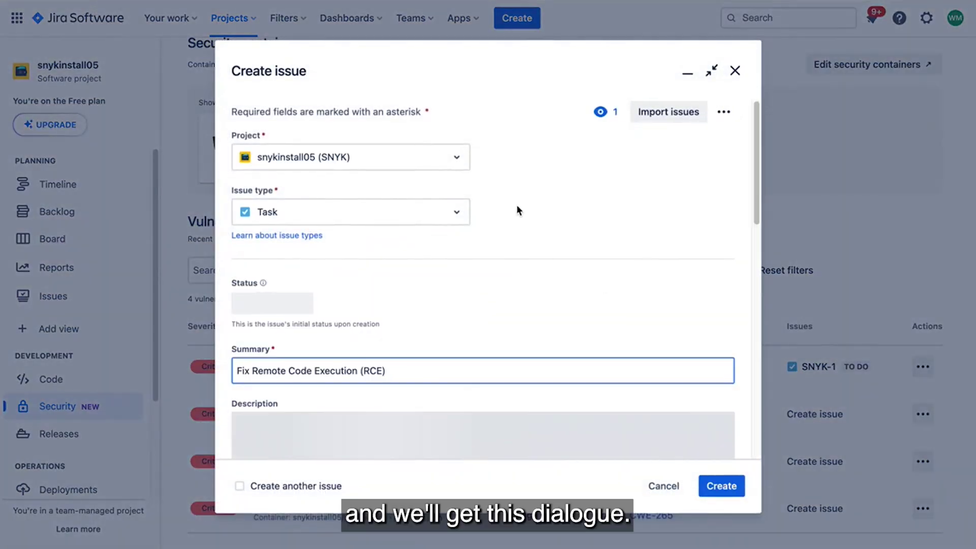
scroll(517, 210, "down", 5)
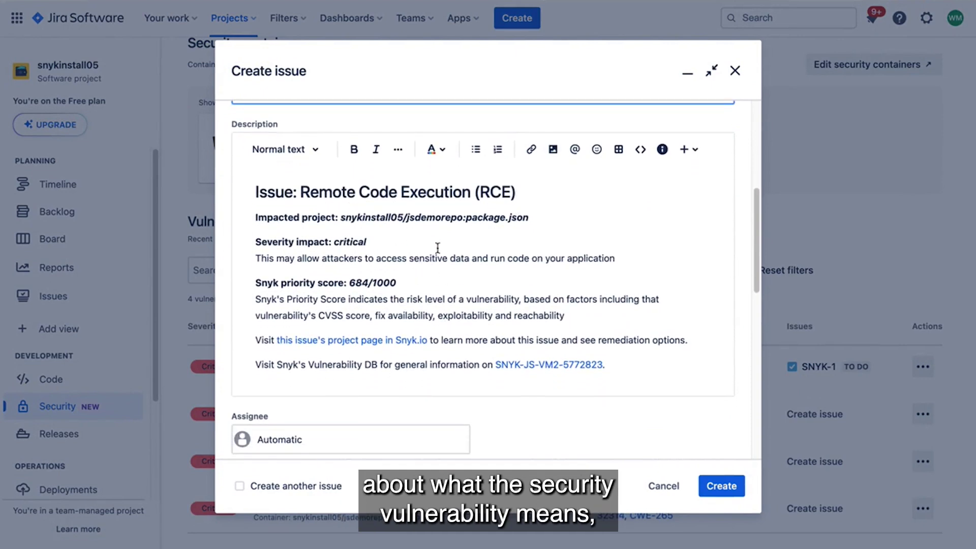
scroll(450, 291, "down", 2)
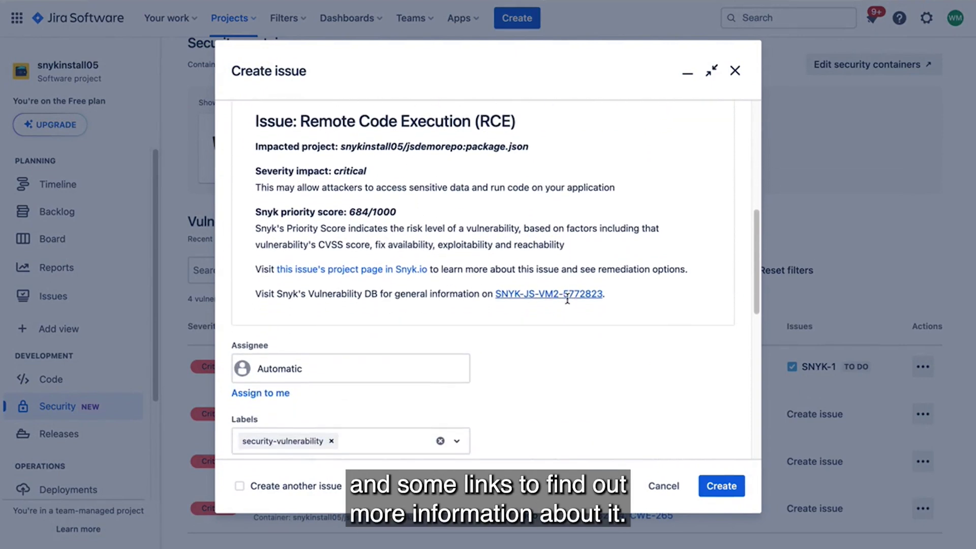
scroll(568, 298, "down", 3)
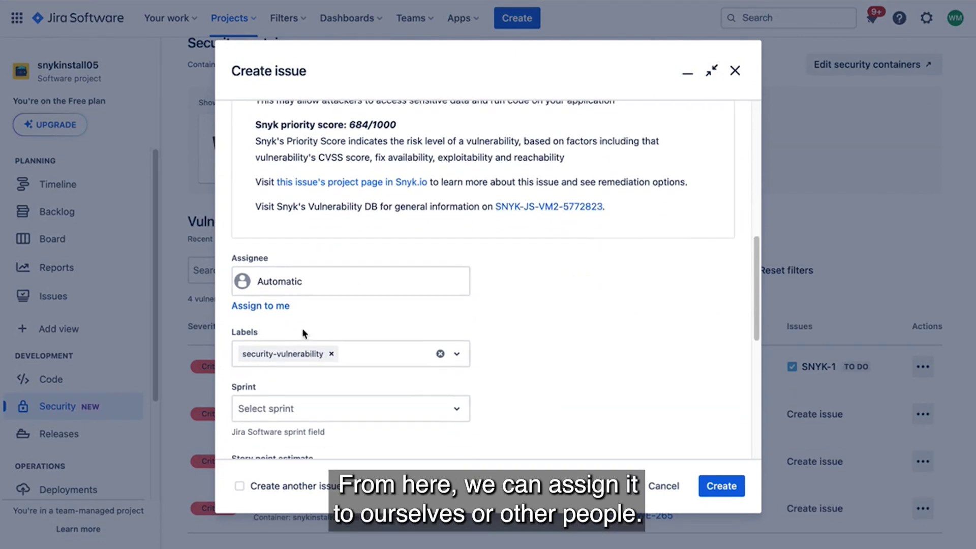
left_click(261, 305)
scroll(513, 321, "down", 2)
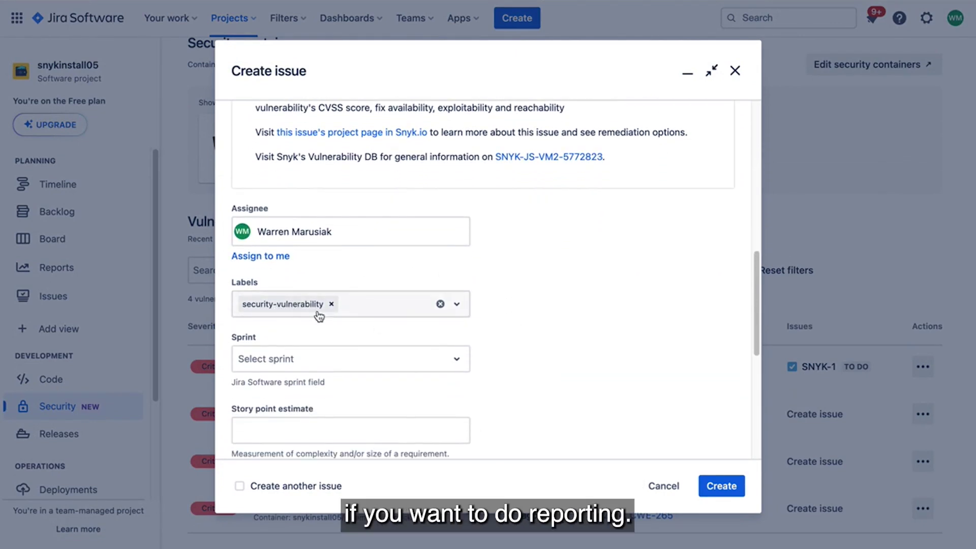
scroll(557, 317, "down", 2)
scroll(569, 283, "down", 9)
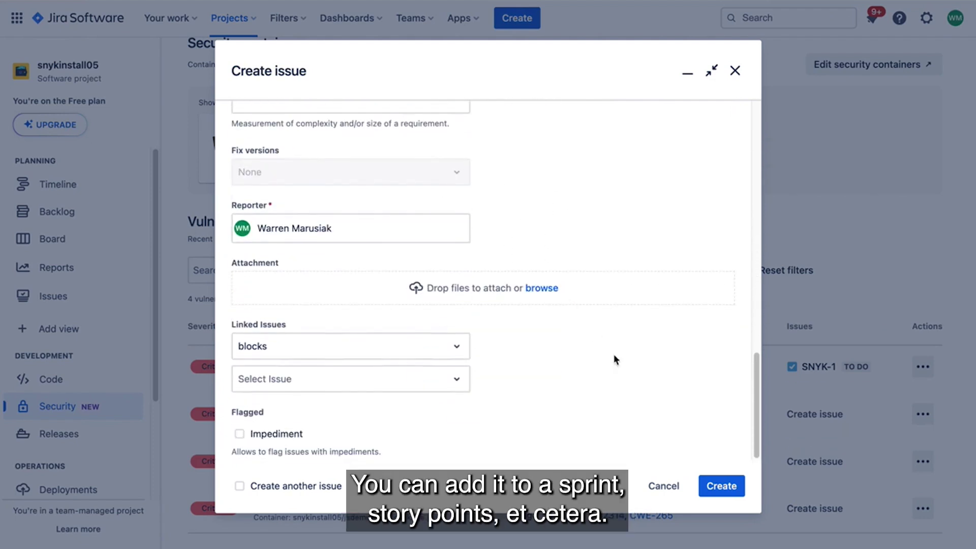
left_click(717, 487)
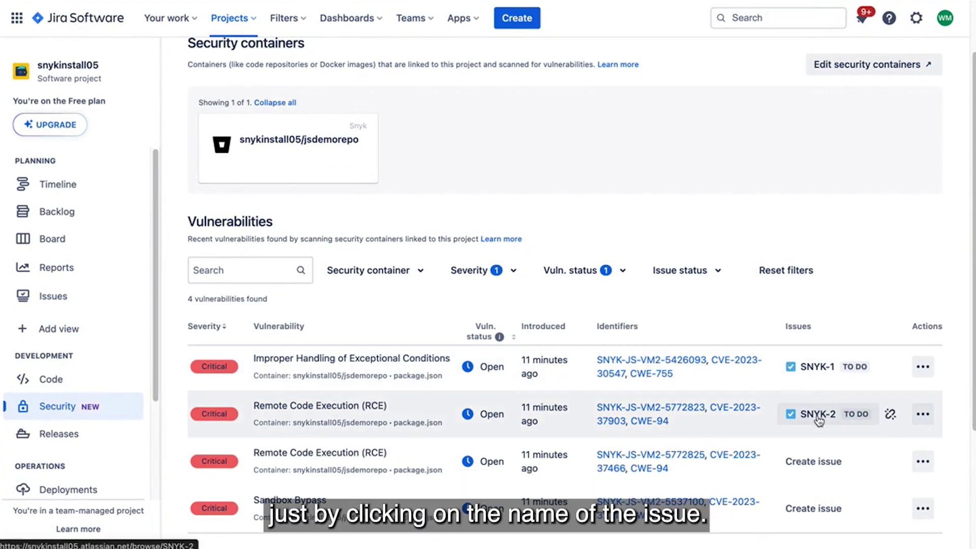
View new issue SNYK-2 and its RCE details, Snyk priority score 684/1000
left_click(816, 414)
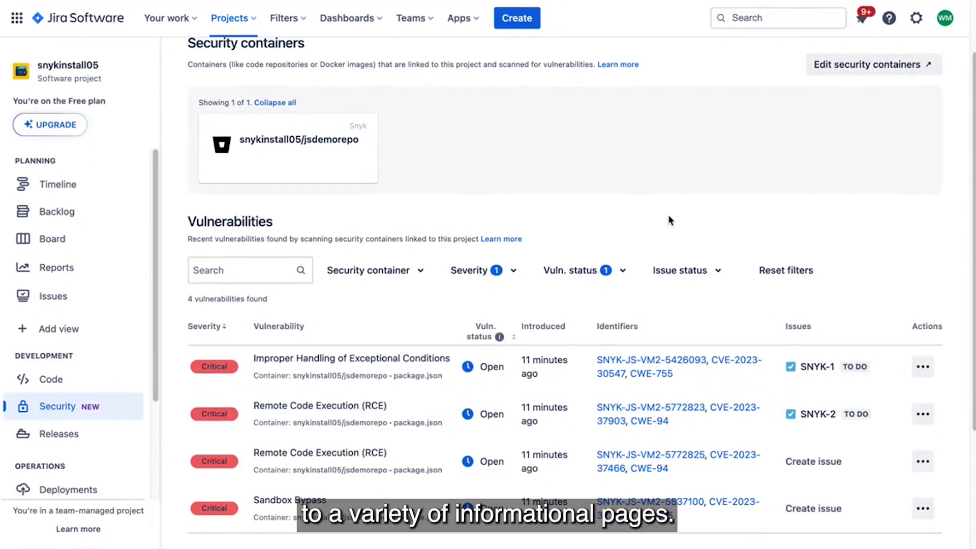
Open the first vulnerability's Snyk, CVE-2023-30547 and CWE-755 links in new tabs, then read the Snyk entry
right_click(628, 366)
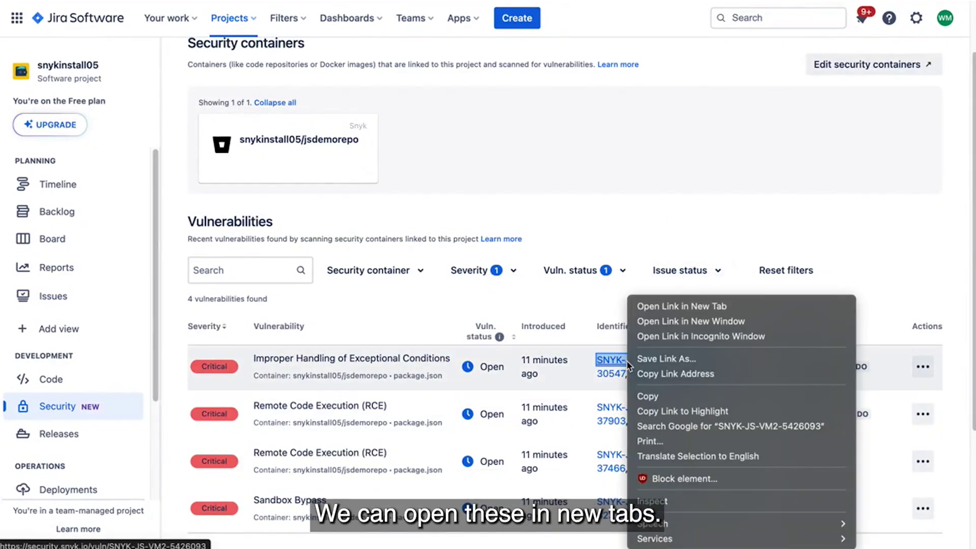
left_click(681, 307)
right_click(730, 361)
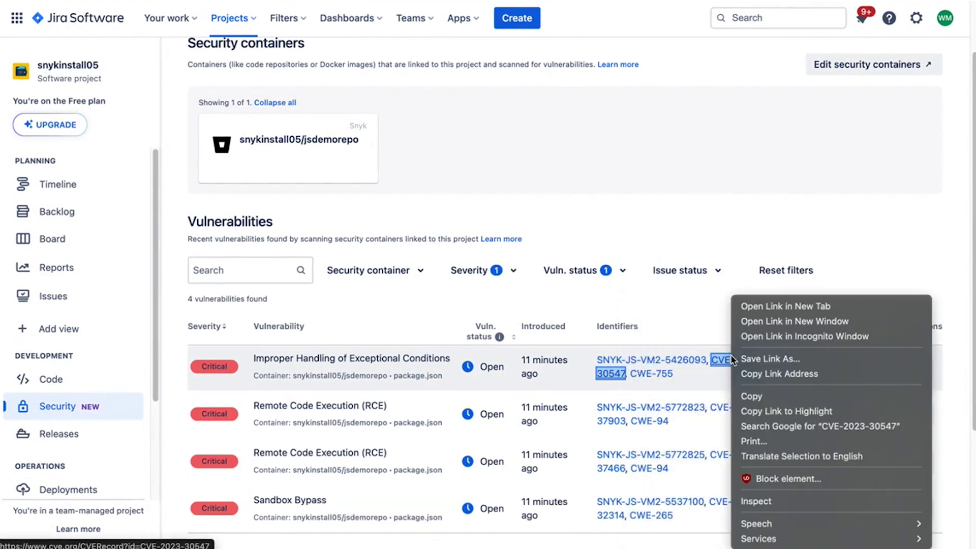
left_click(793, 303)
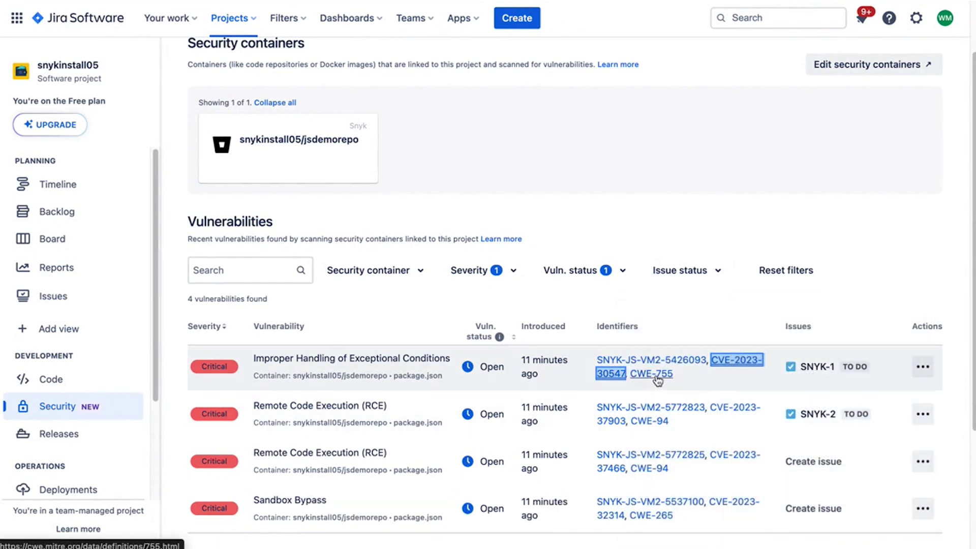
right_click(657, 374)
left_click(695, 307)
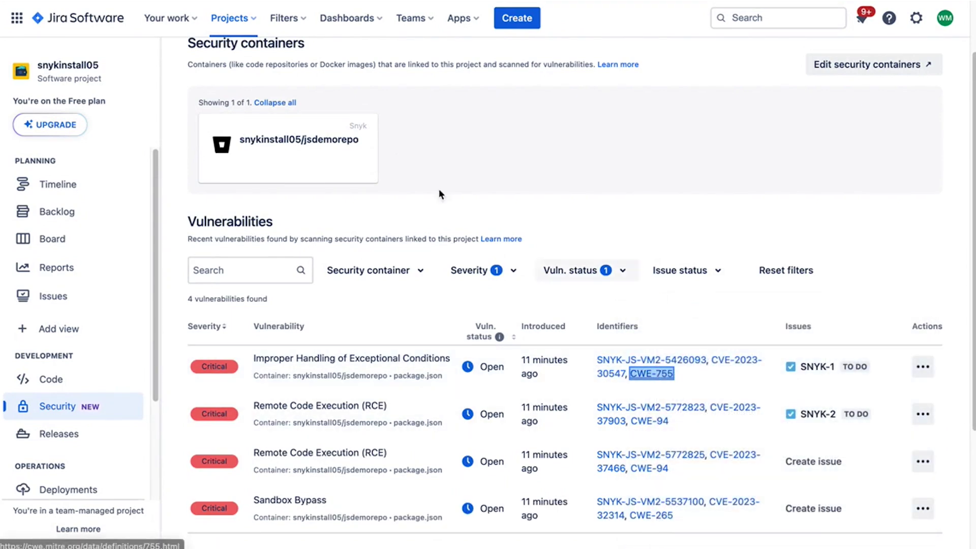
key("ctrl+Tab")
scroll(507, 227, "down", 3)
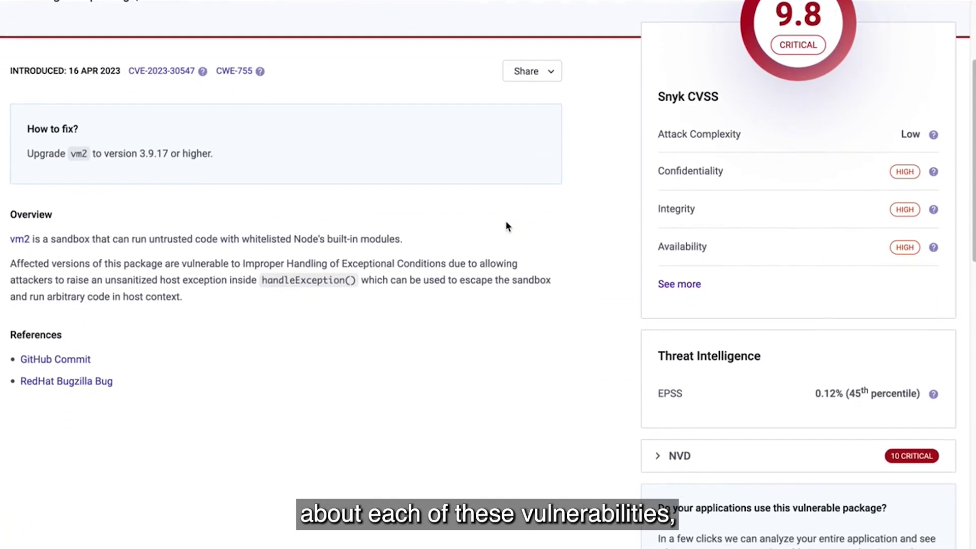
Finish the Snyk entry, then read through the CVE-2023-30547 record on CVE.org
scroll(506, 227, "up", 3)
key("ctrl+Tab")
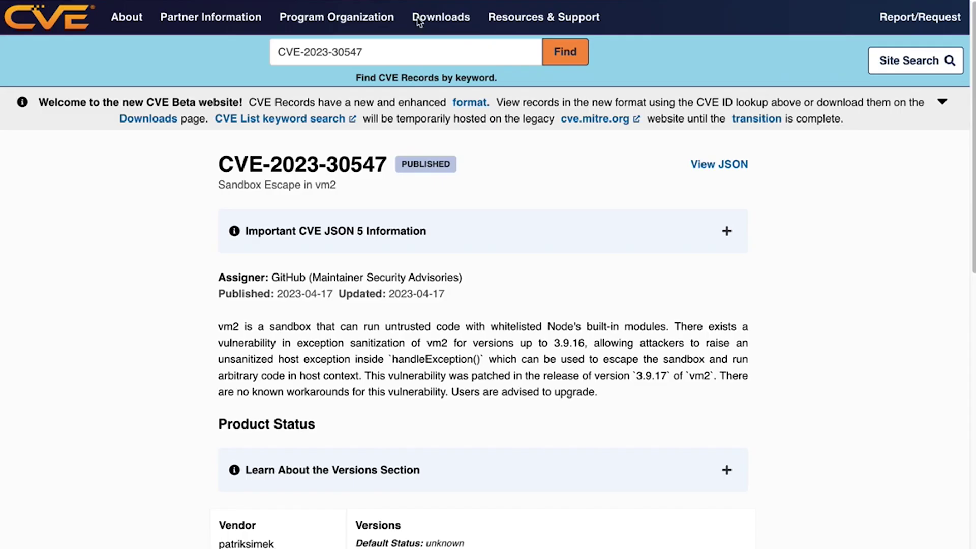
scroll(440, 158, "down", 10)
scroll(440, 158, "down", 3)
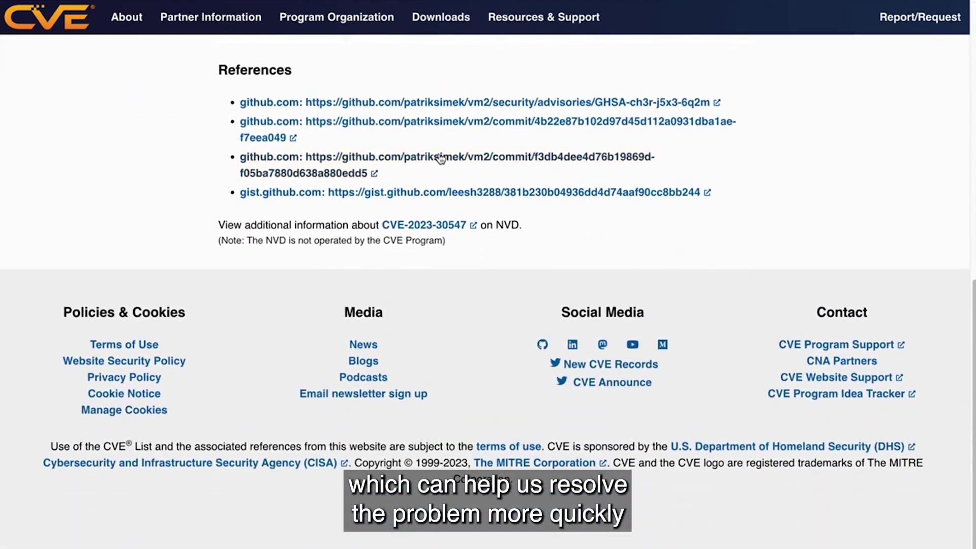
scroll(440, 158, "up", 15)
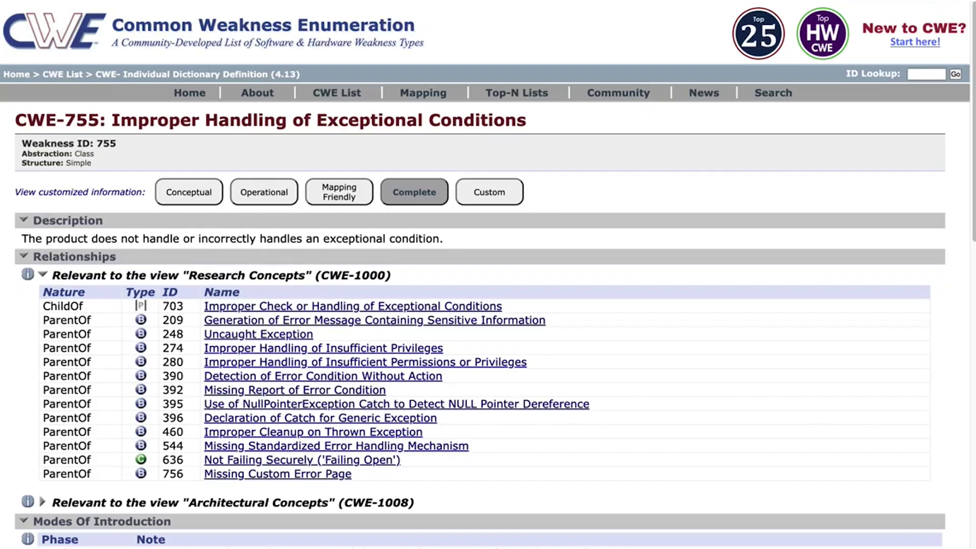
scroll(535, 251, "down", 3)
scroll(535, 250, "down", 10)
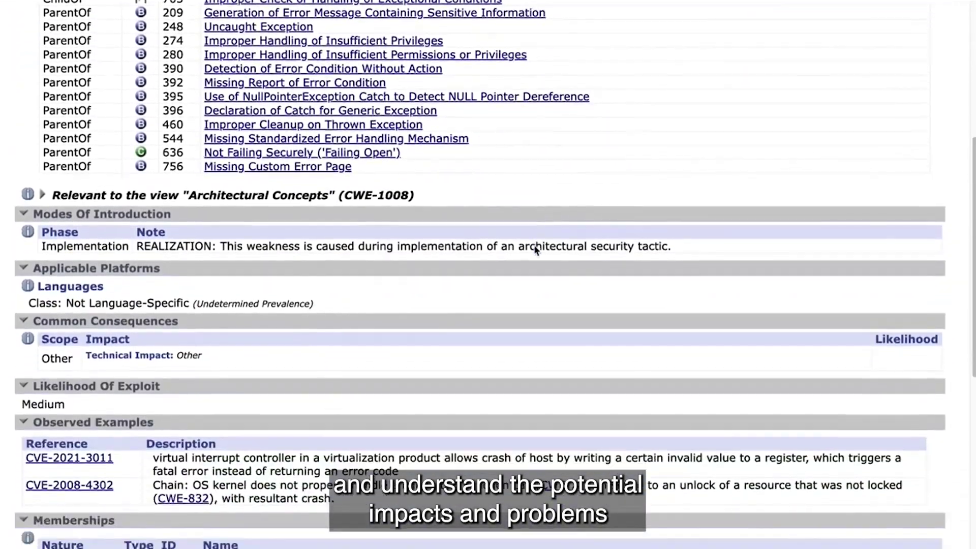
scroll(536, 250, "down", 2)
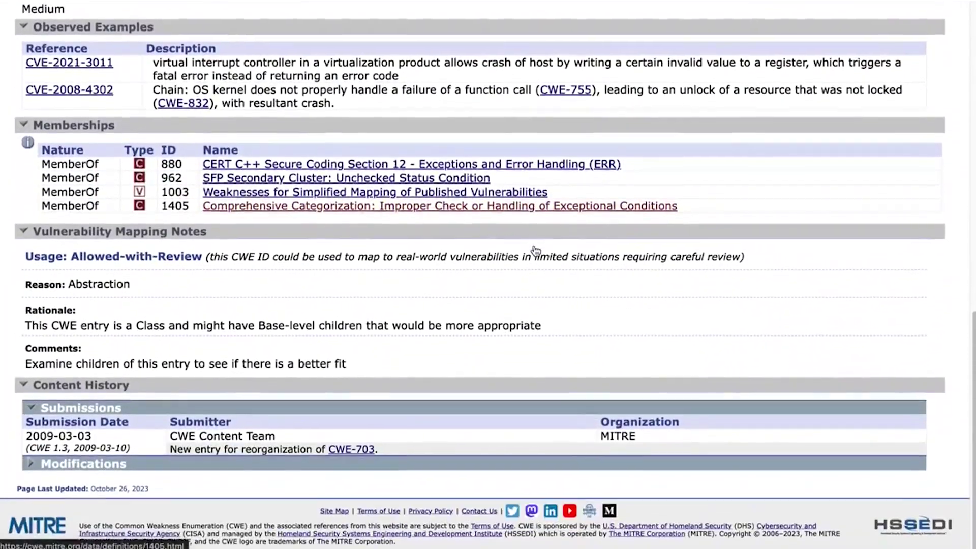
scroll(535, 250, "up", 20)
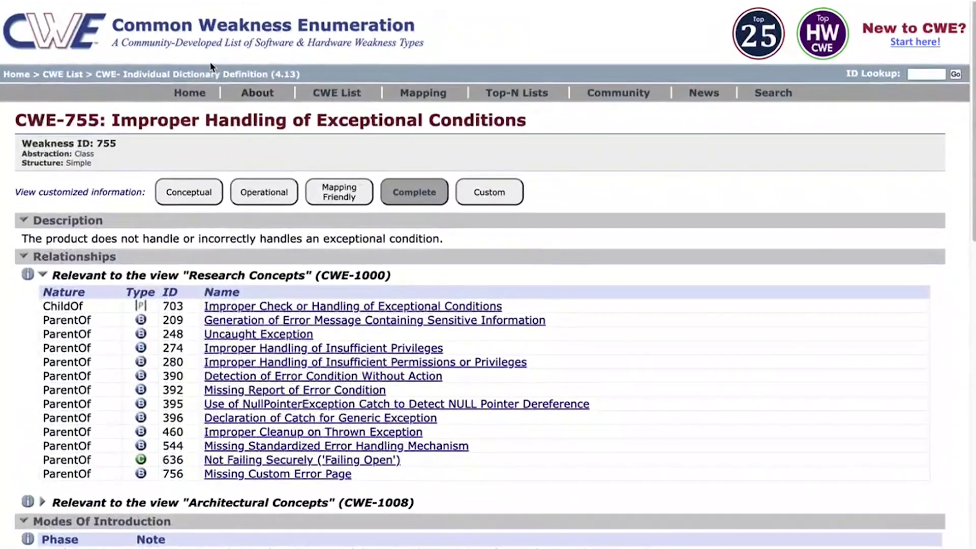